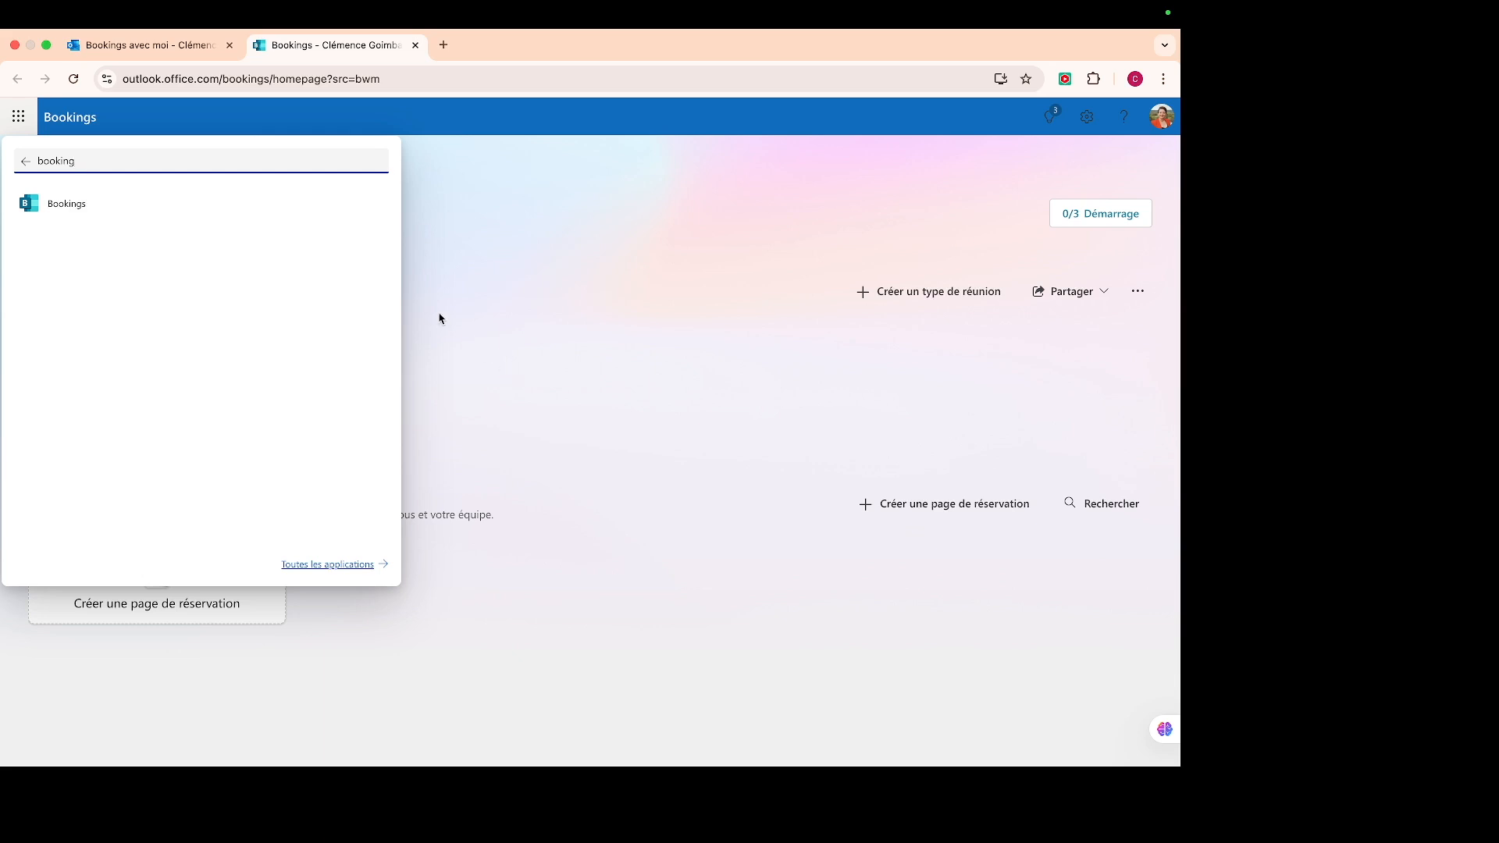
Create a new personal meeting type titled "Rendez-vous d'une heure"
click(443, 363)
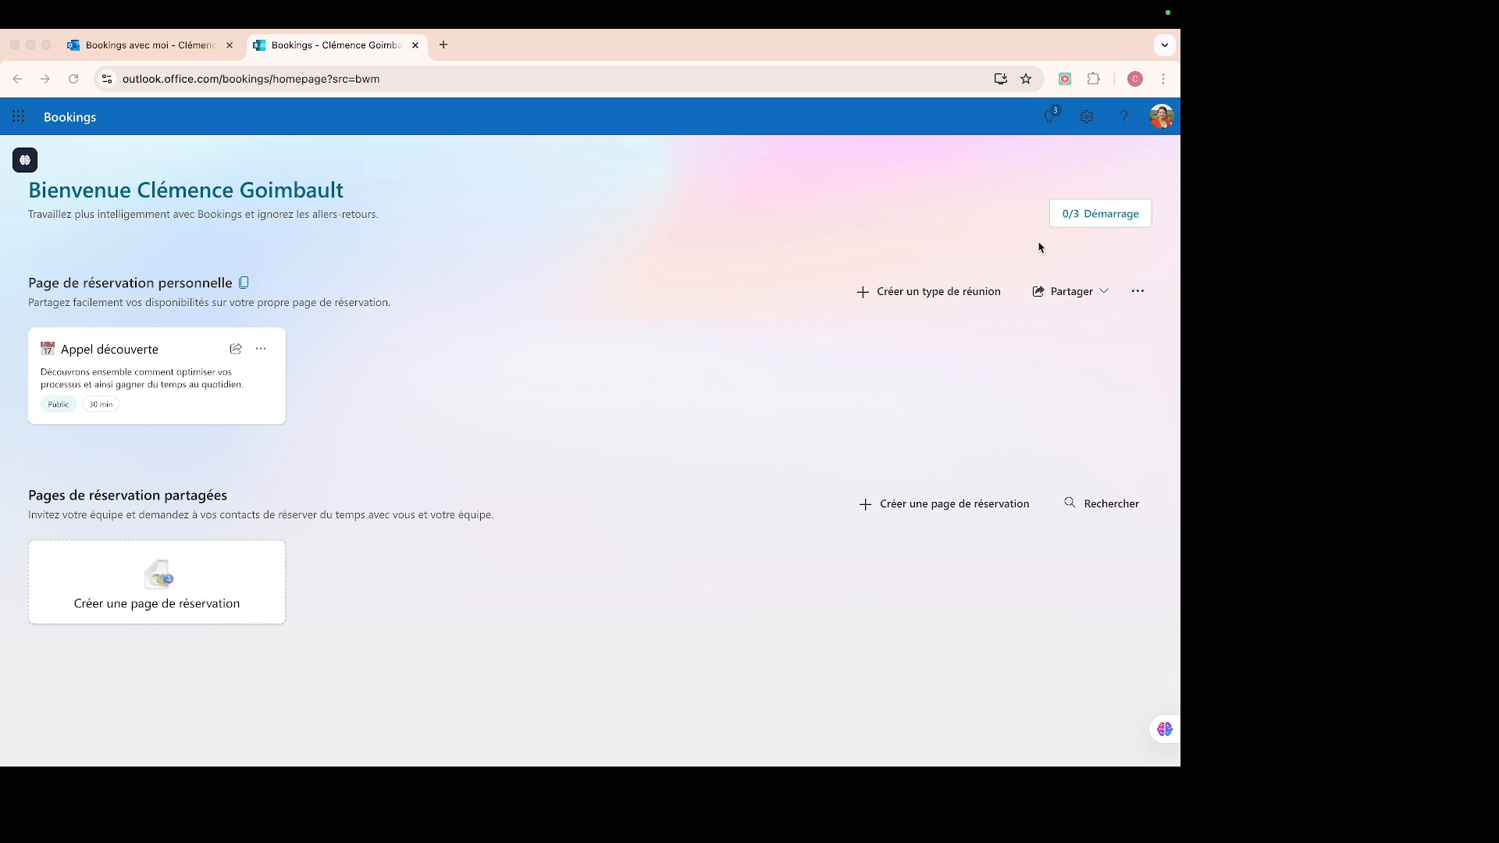
click(941, 296)
click(941, 295)
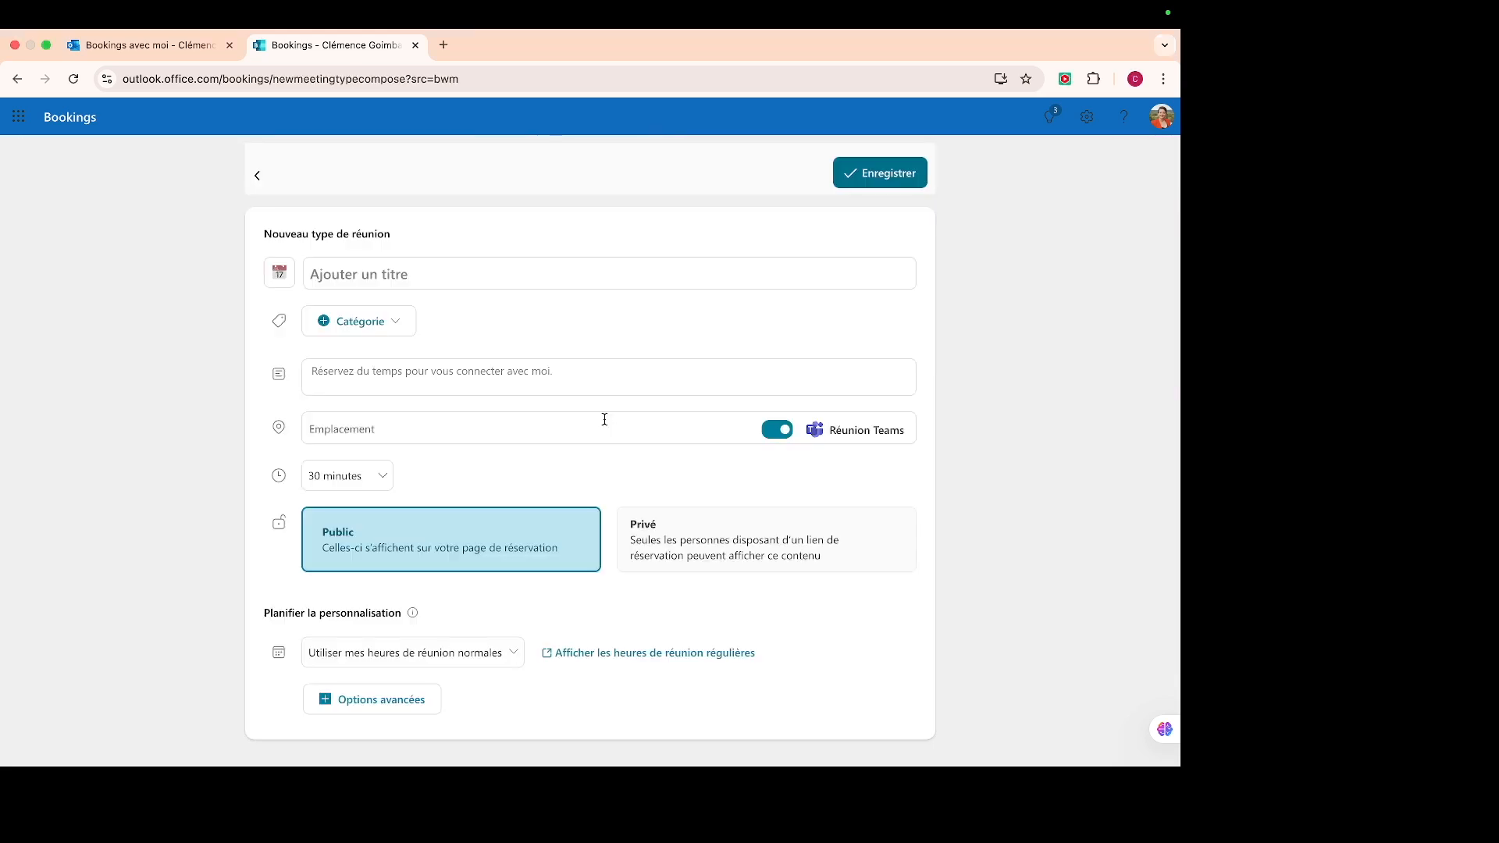
click(364, 275)
text(R)
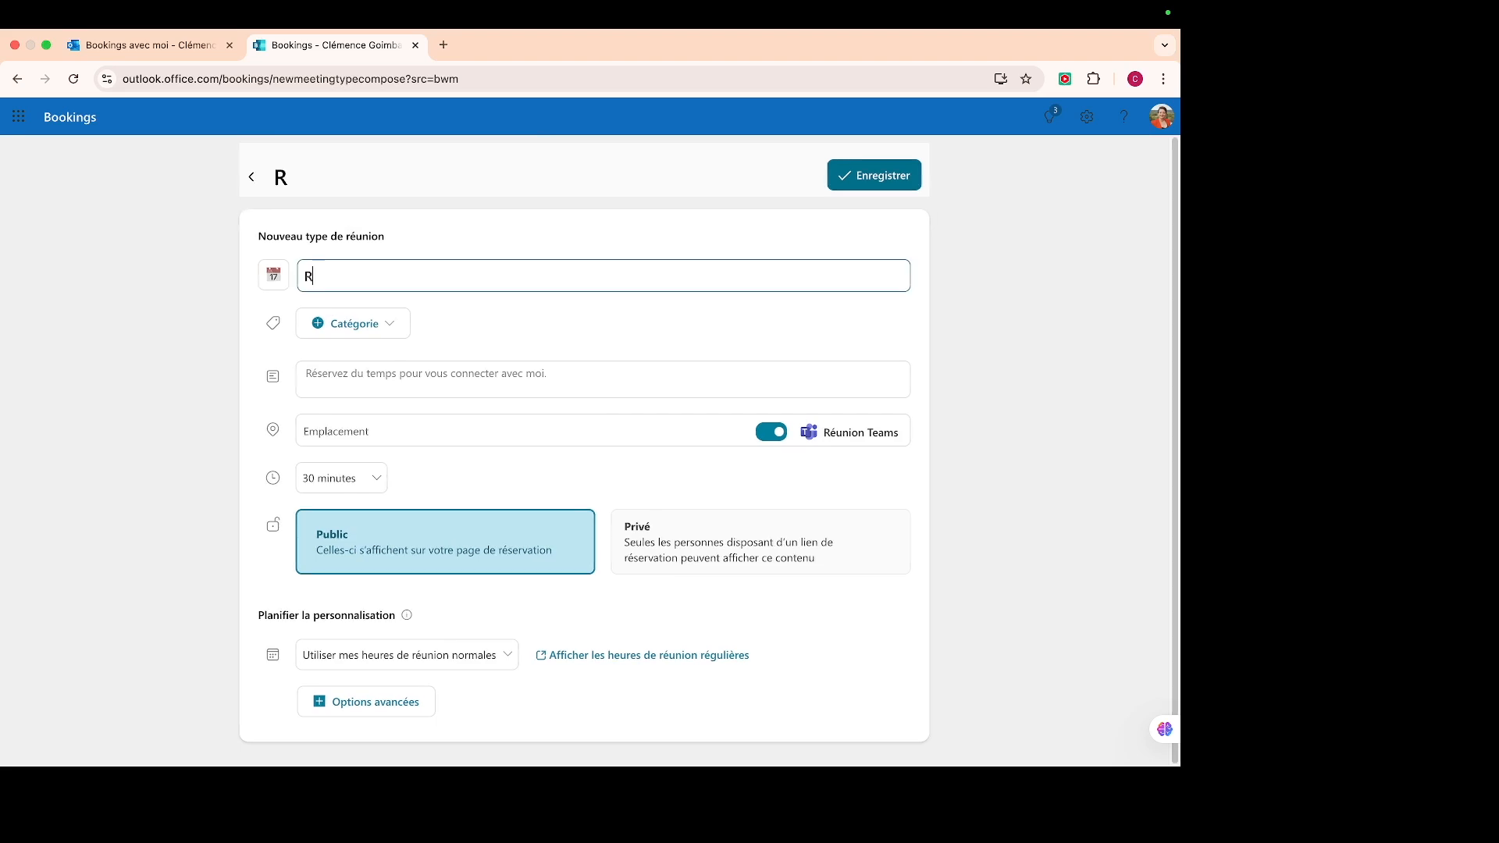
text(endez-)
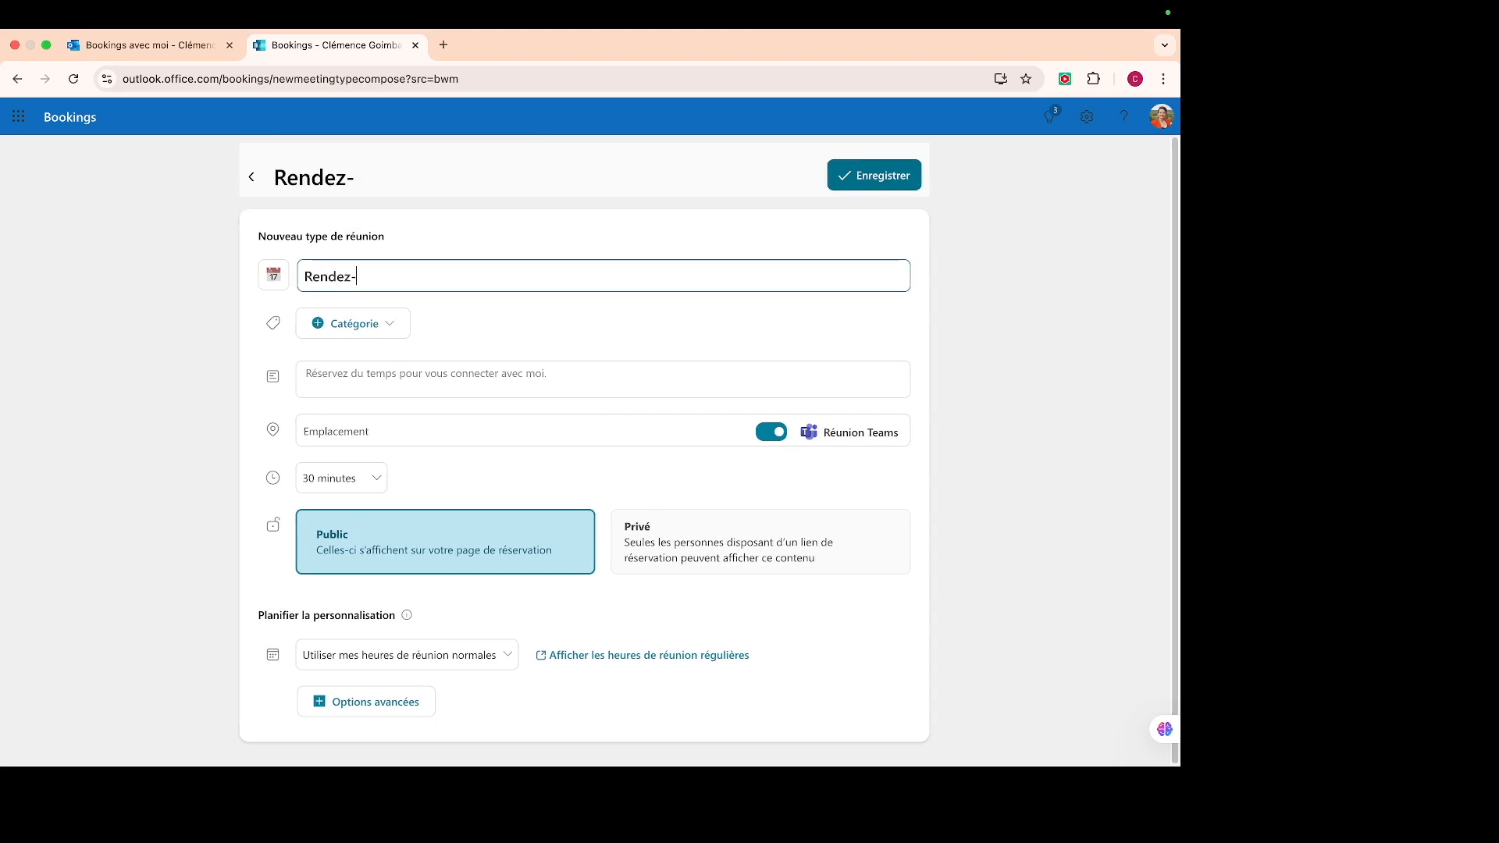
text(vous d'unehure)
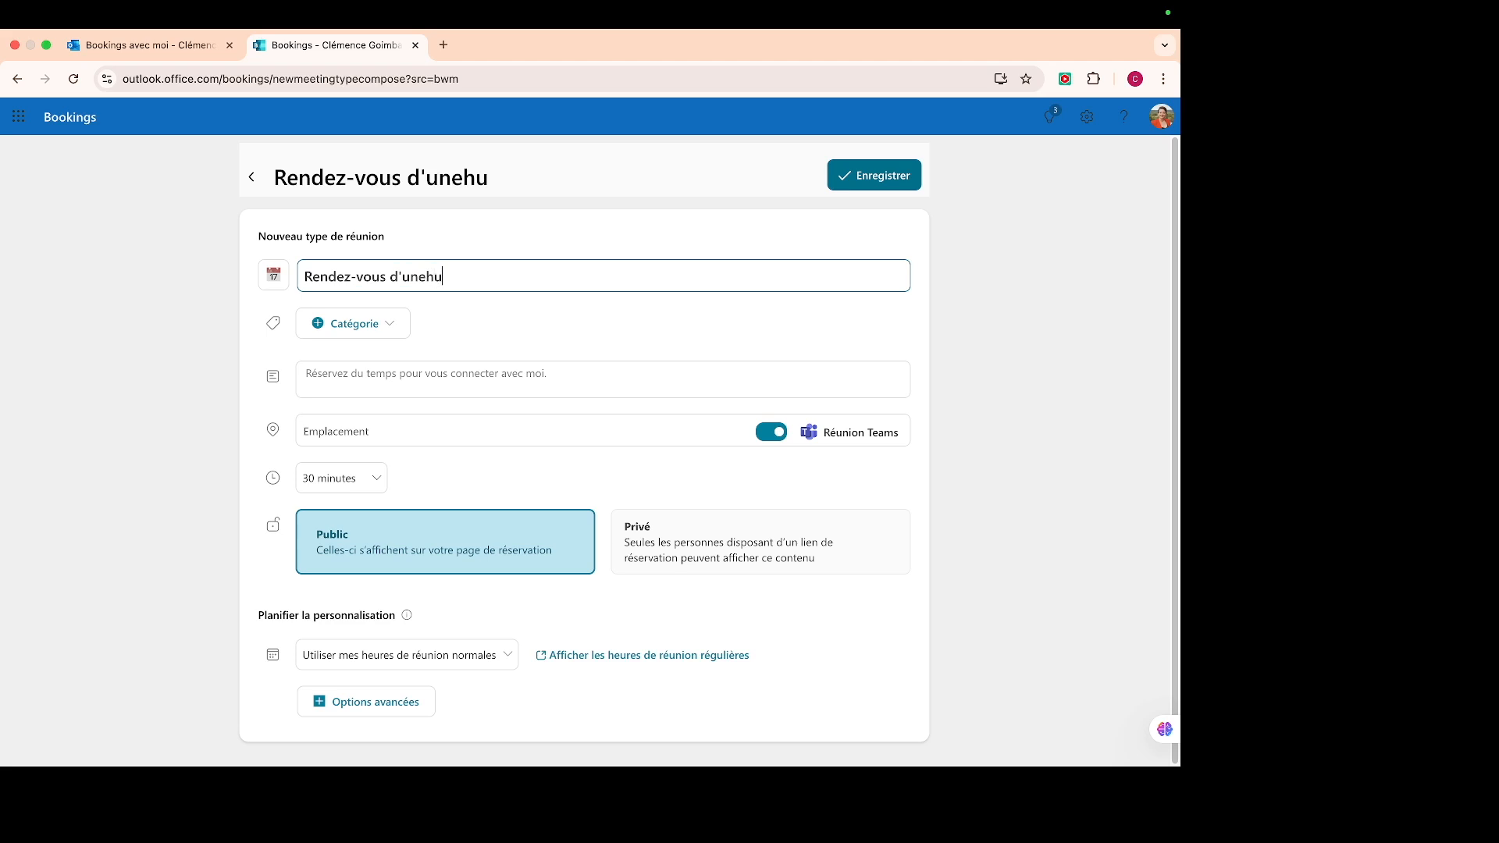
key(Left)
key(Left)
key(Left)
key(Left)
key(Right)
text(e)
Assign the Catégorie Bleu category to the new meeting type
click(380, 332)
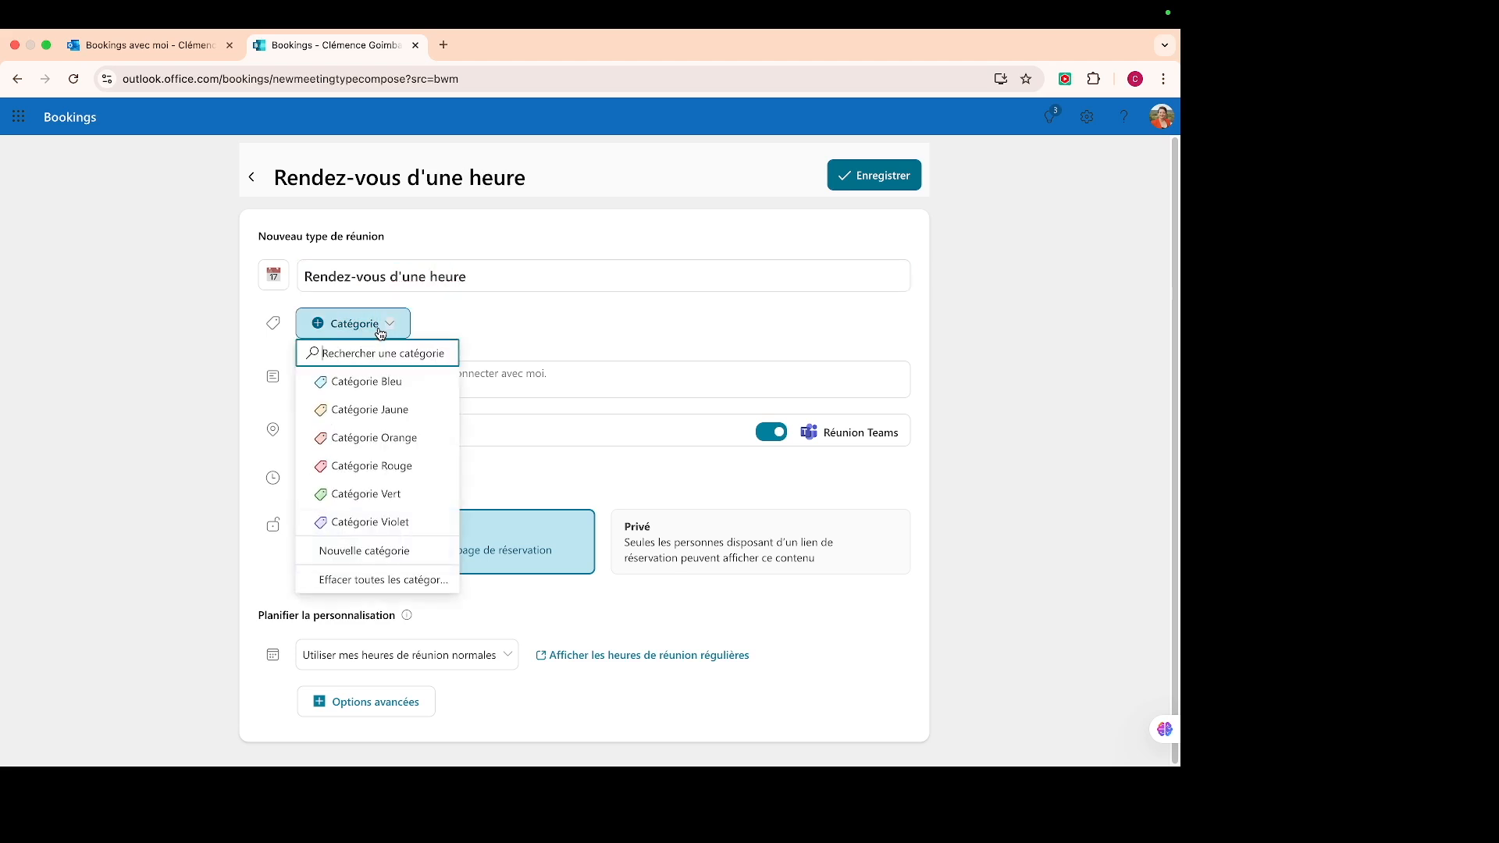
click(399, 384)
click(400, 385)
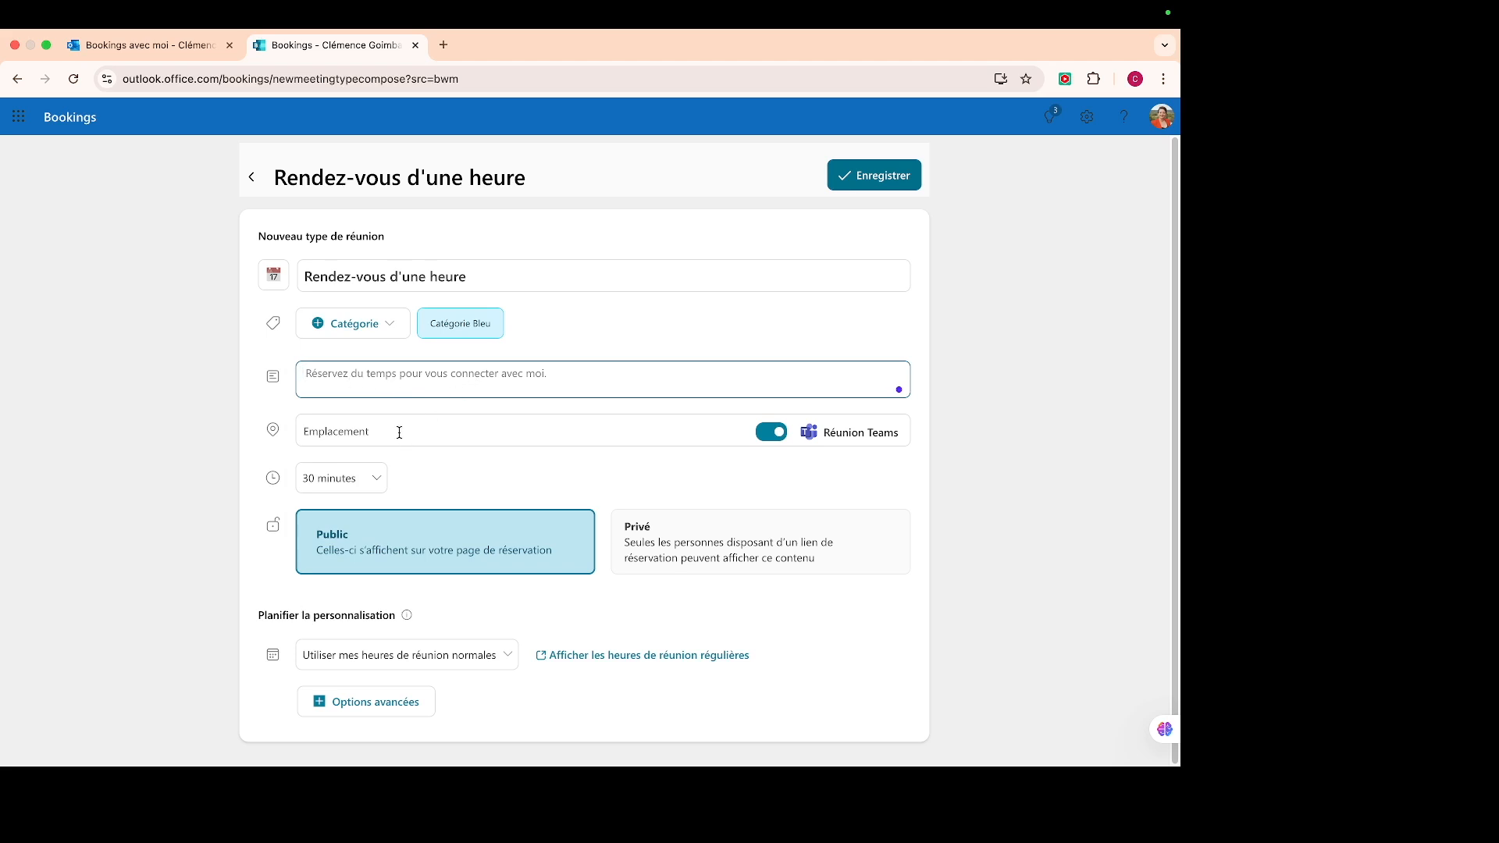
Allow the site to use the location during visits and set the meeting duration to 1 h
click(372, 439)
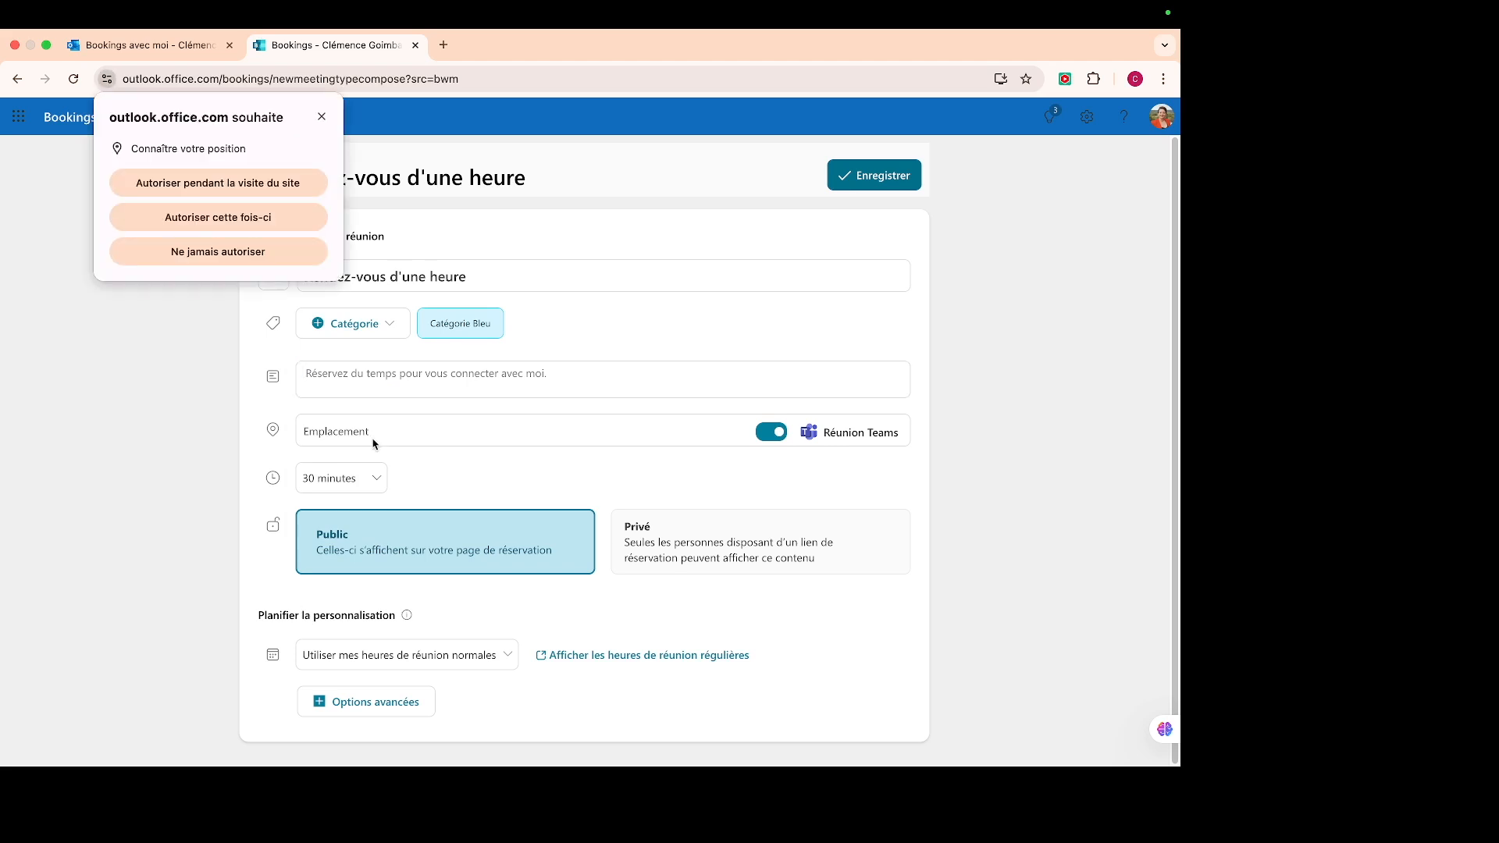
click(258, 184)
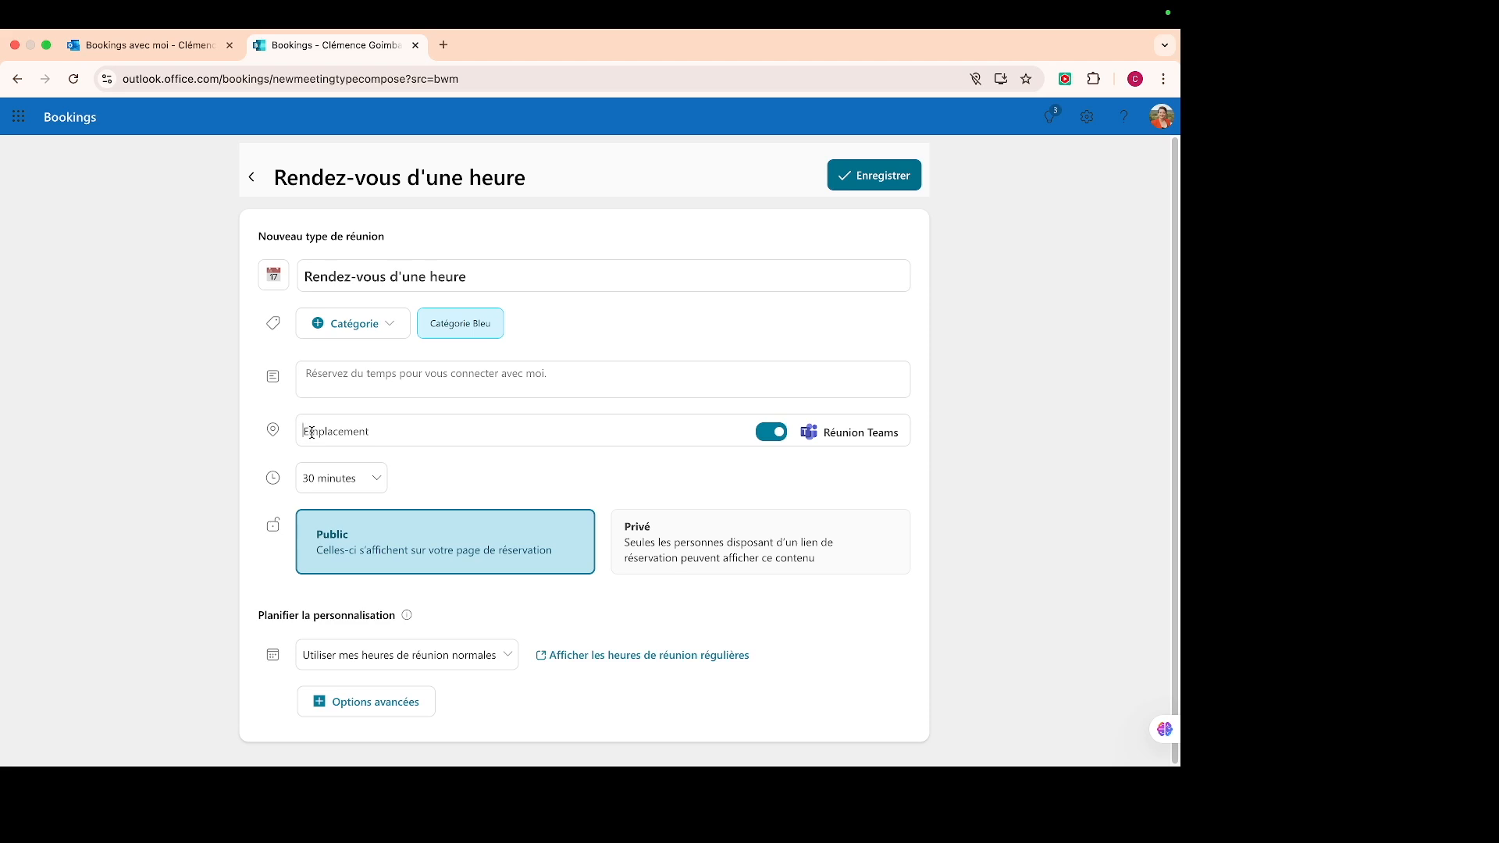
click(353, 483)
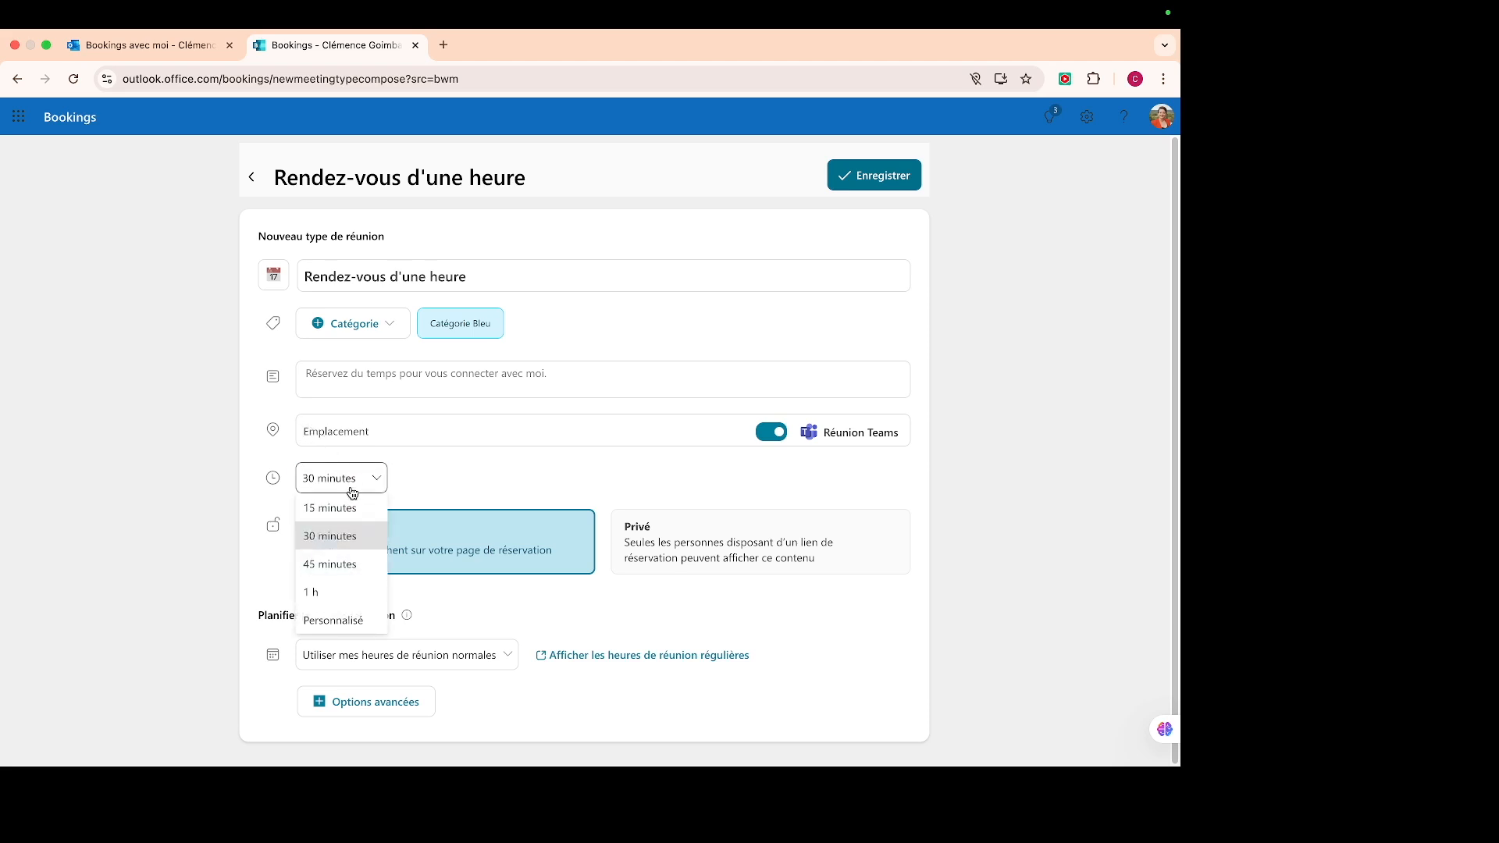
click(346, 604)
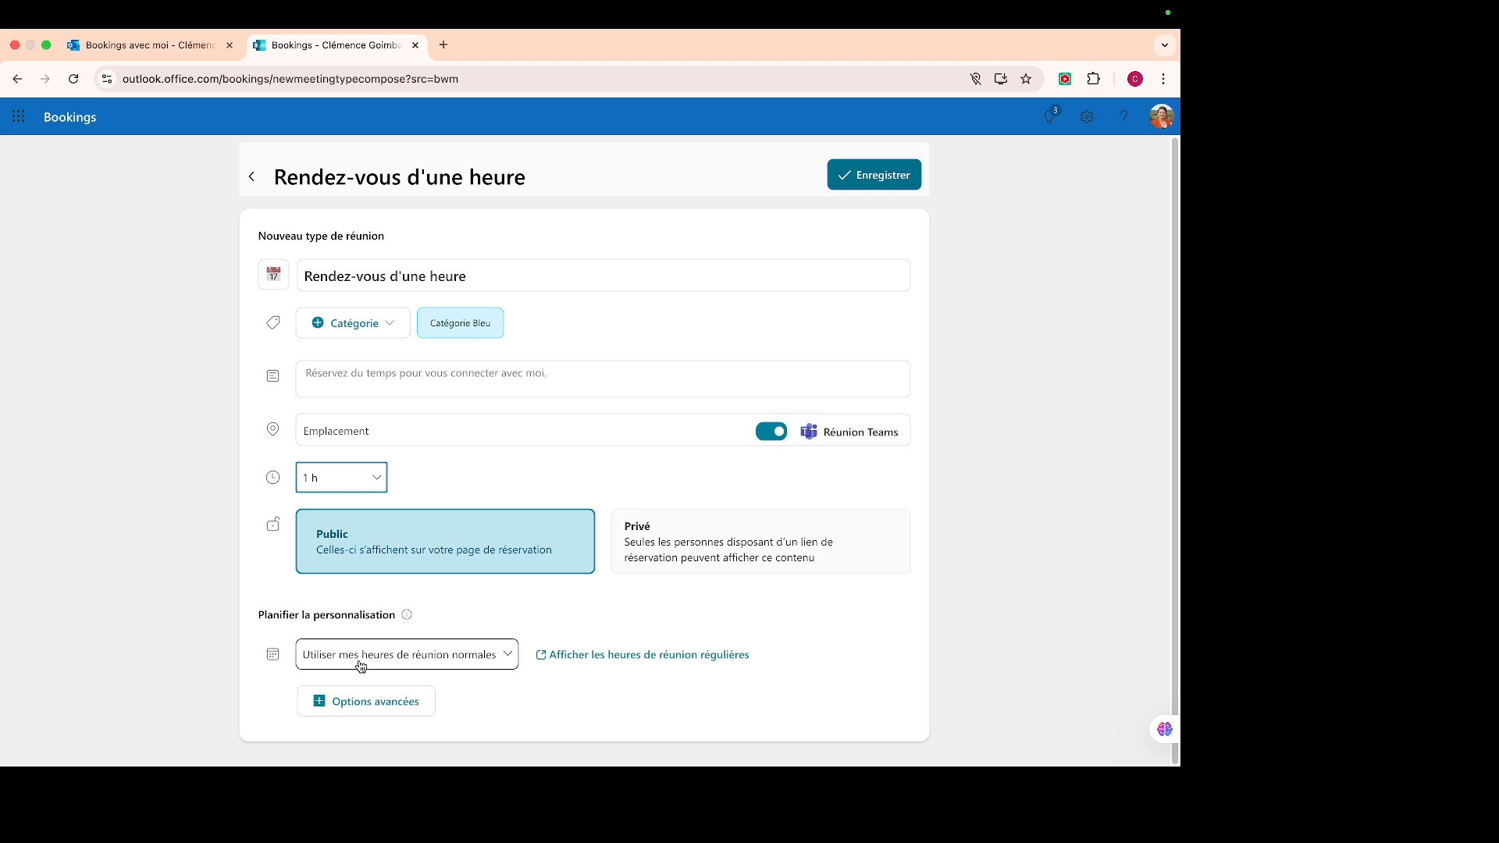
Switch the meeting type to personalised availability hours and remove the Tuesday, Thursday and Friday time slots
click(455, 668)
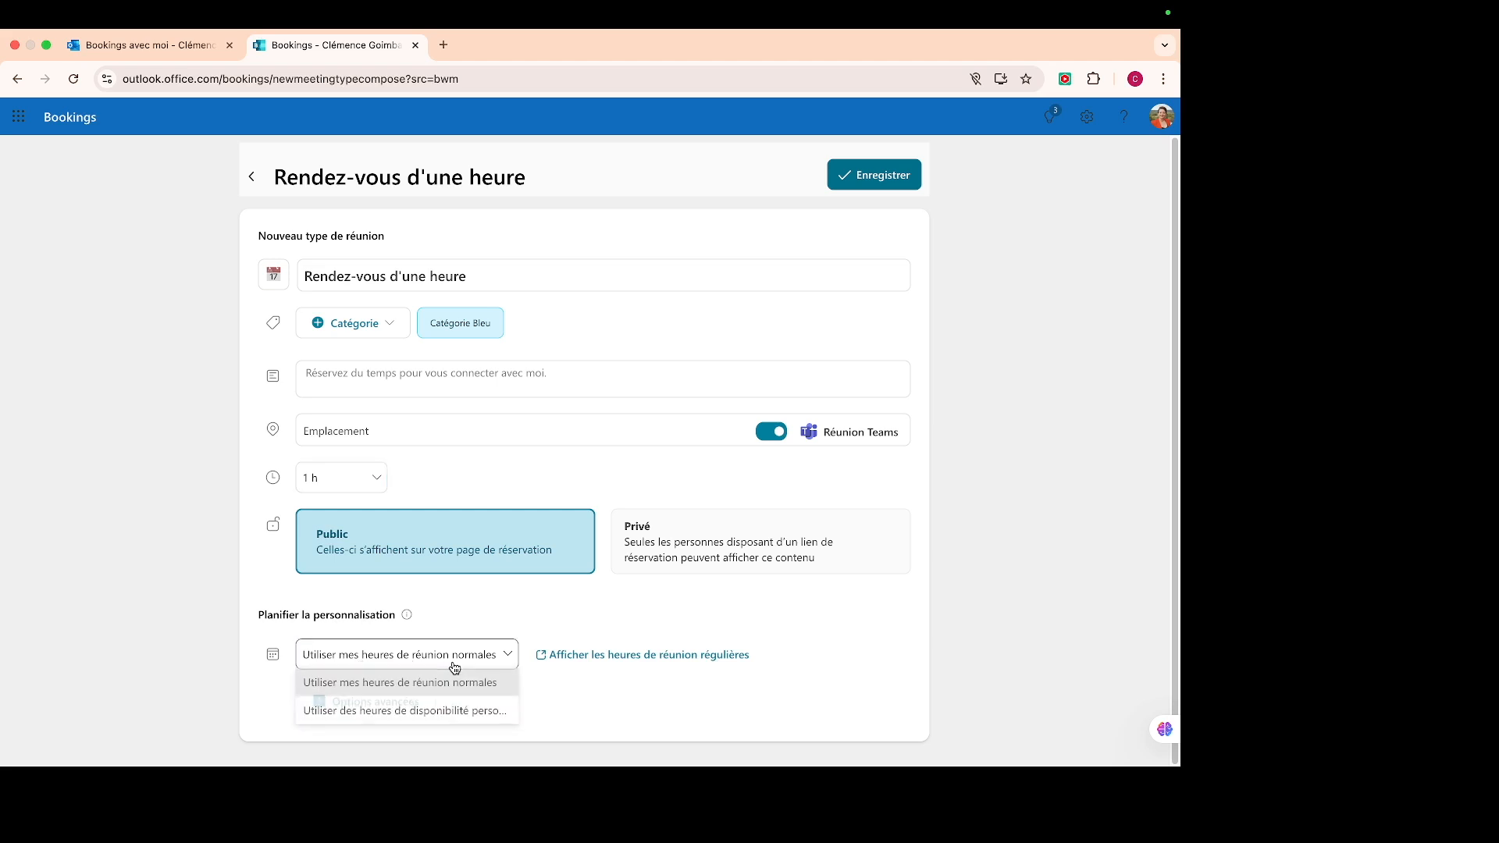
click(459, 715)
scroll(492, 703, down, 4)
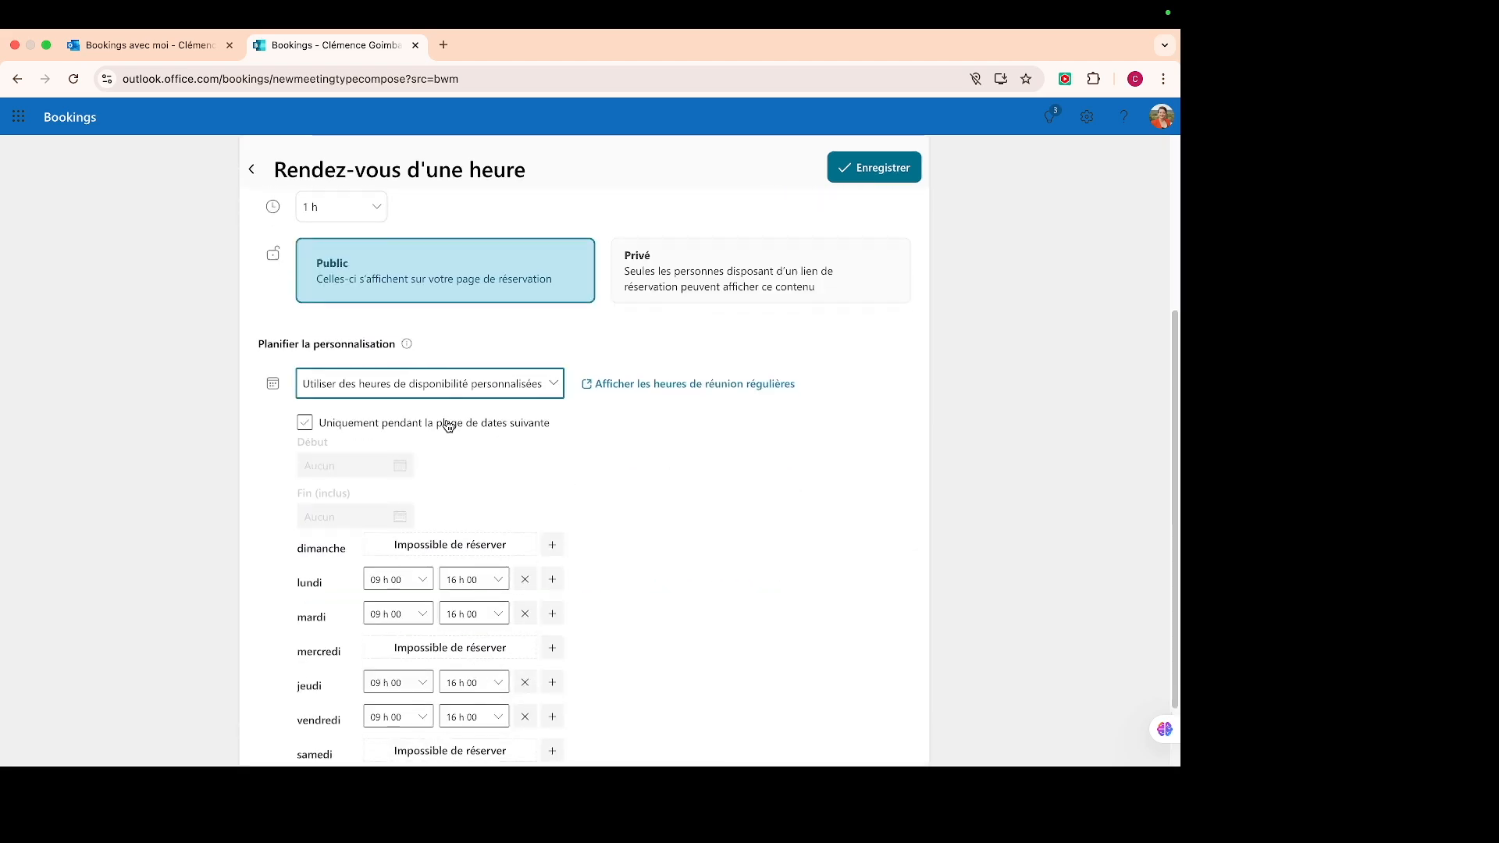
scroll(410, 616, down, 2)
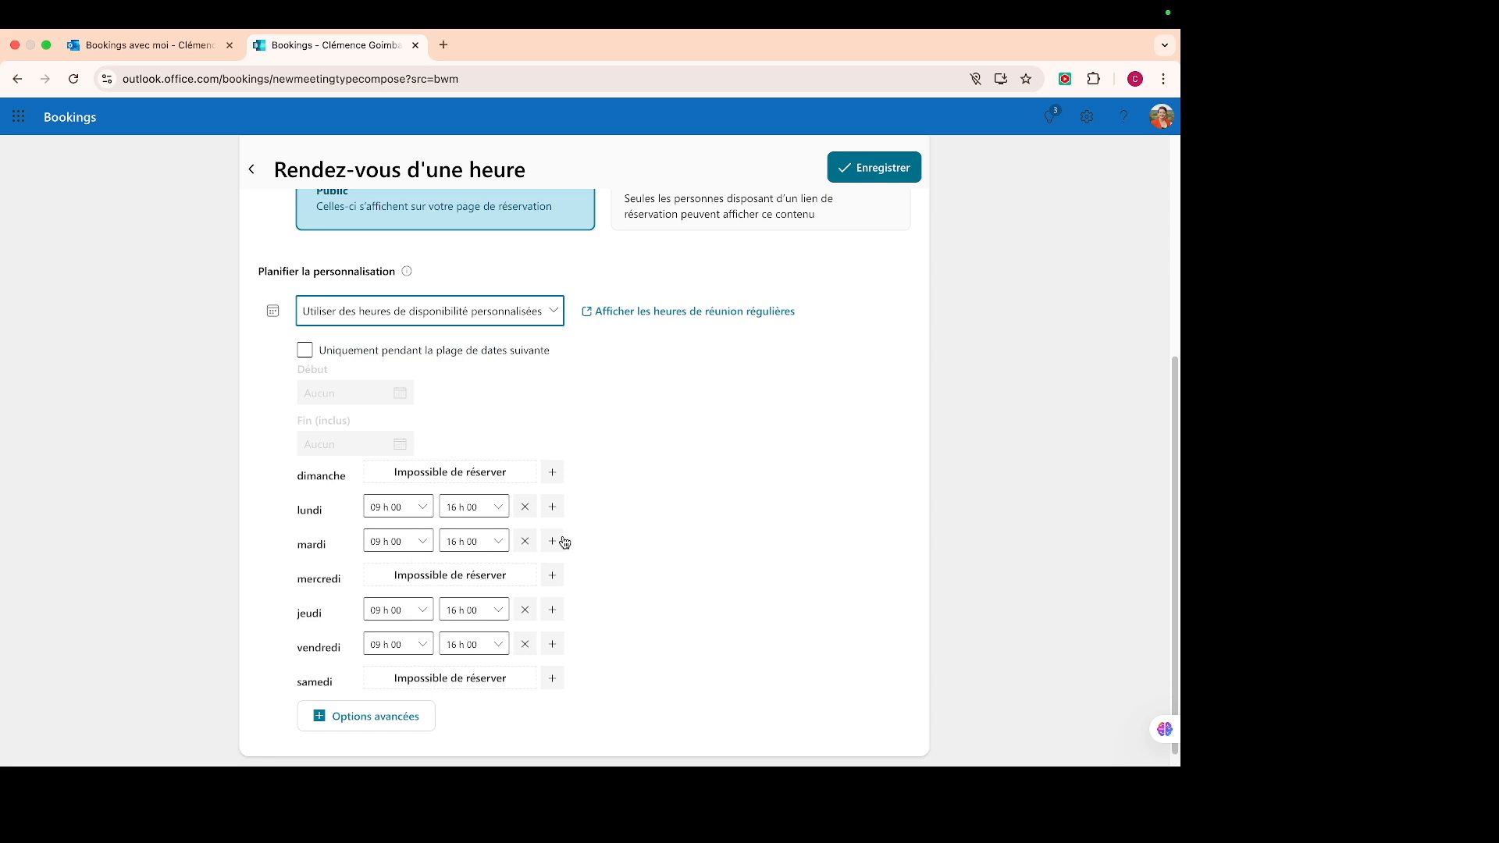
click(524, 541)
click(525, 608)
click(524, 644)
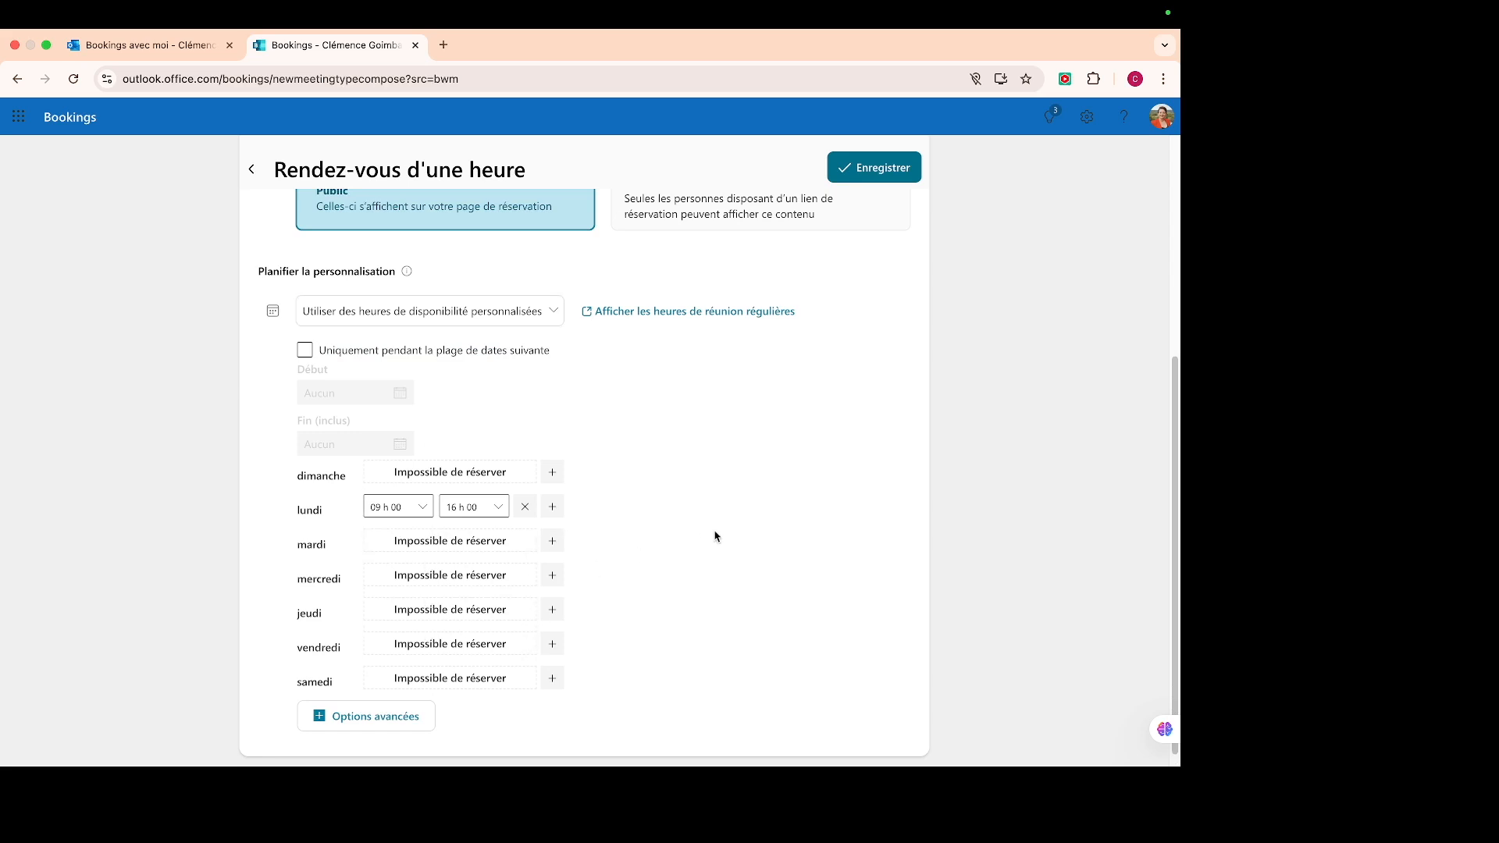
Review the advanced options for buffer times, notice periods and e-mail reminders, and save the meeting type
scroll(437, 422, down, 1)
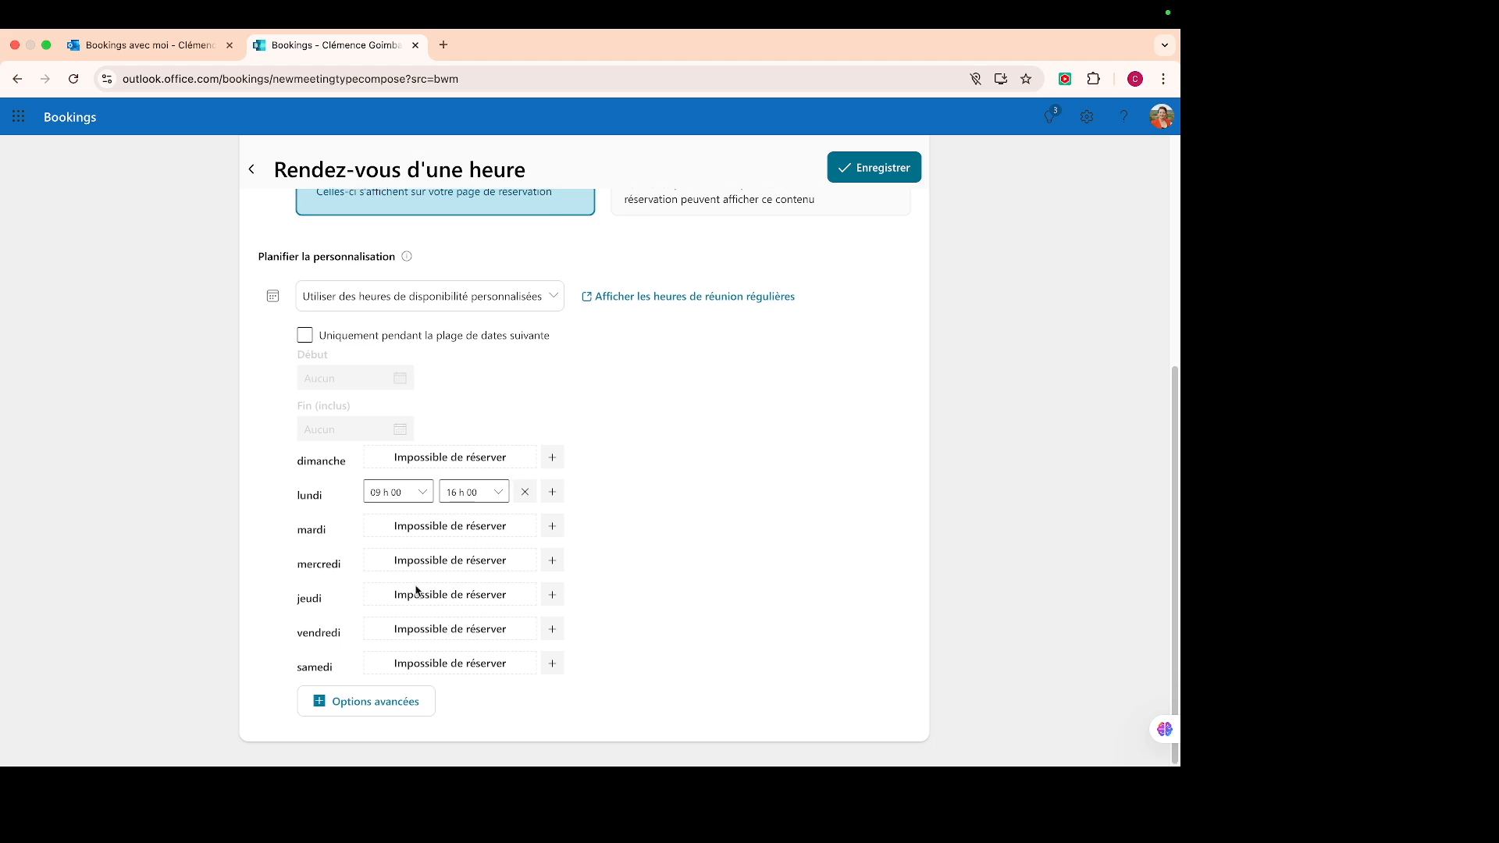
click(374, 700)
scroll(546, 660, down, 5)
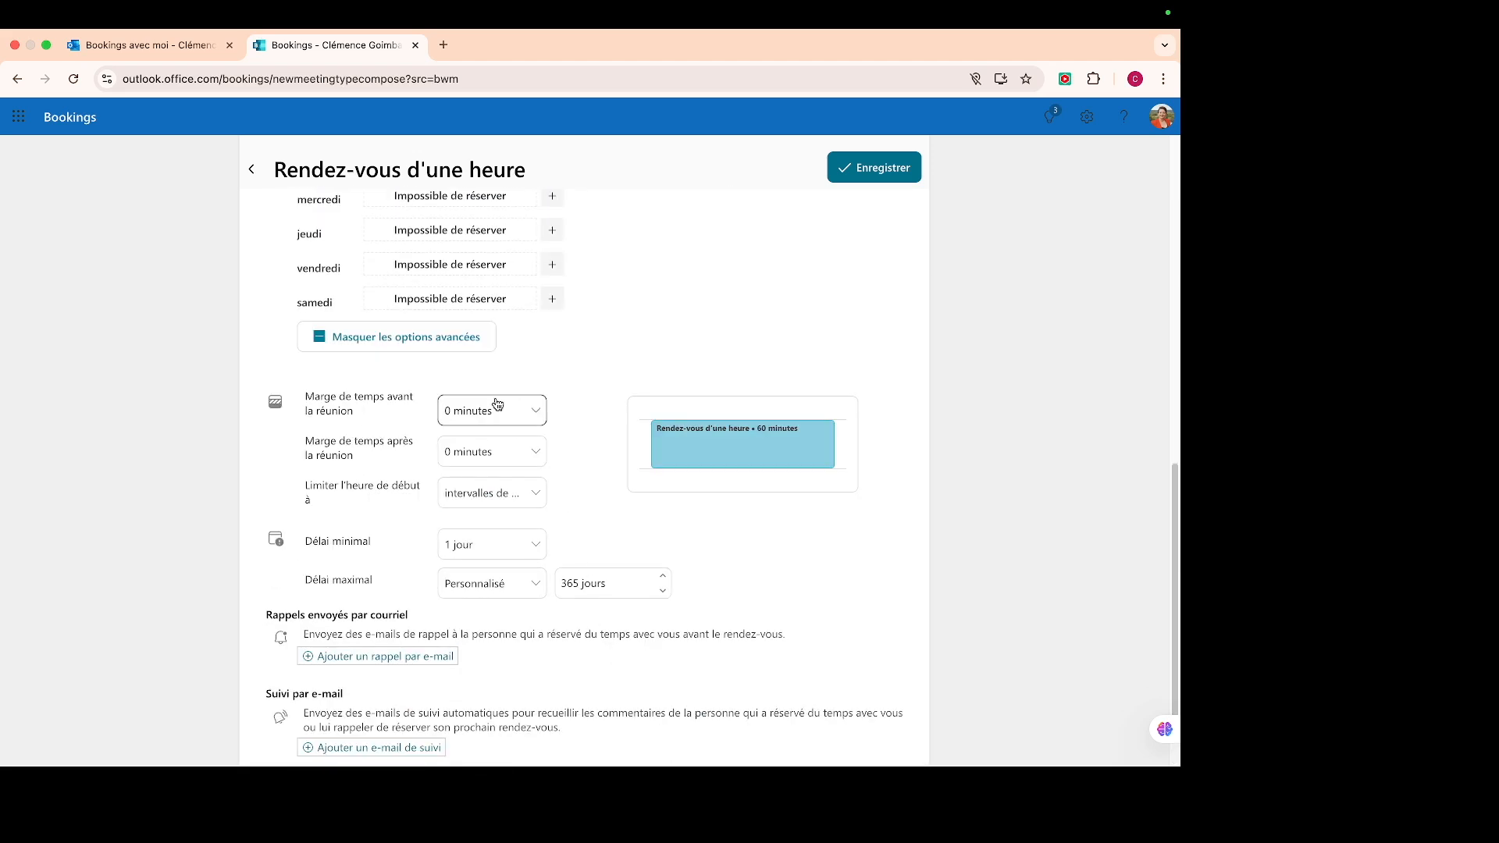
scroll(440, 439, up, 1)
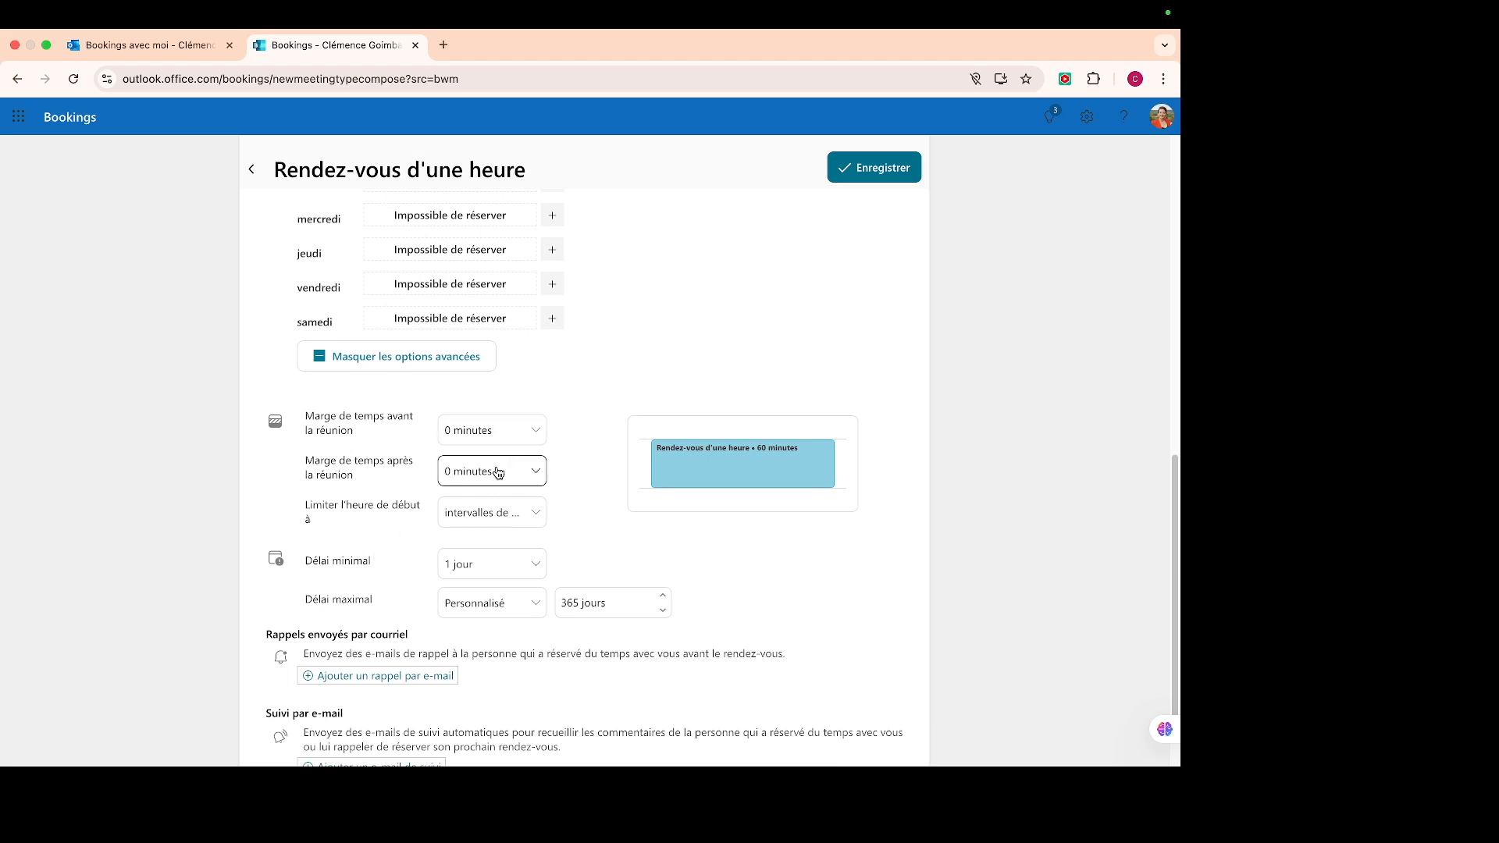
scroll(632, 553, down, 2)
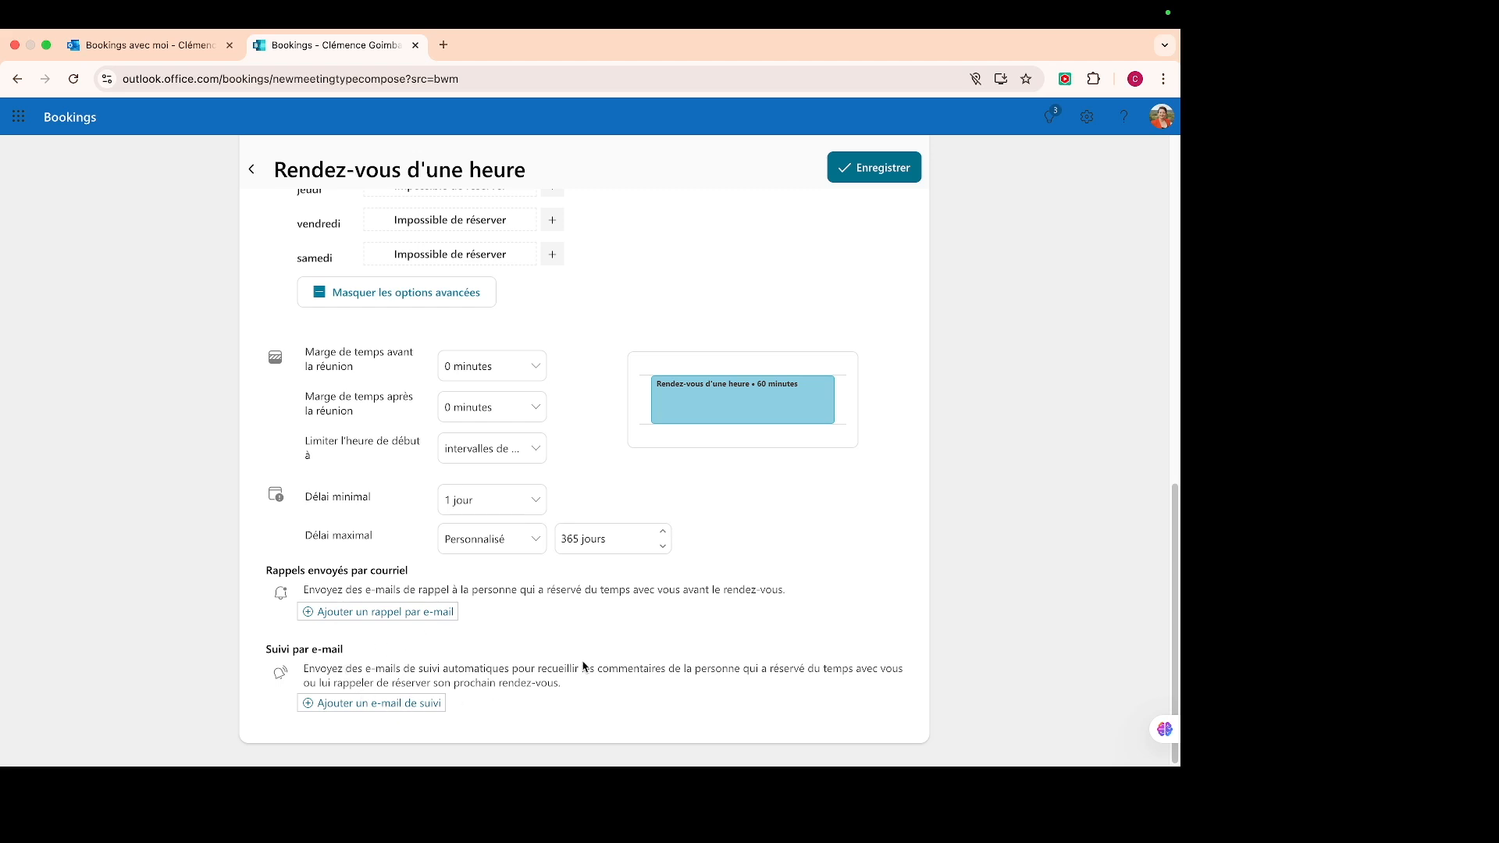
scroll(664, 652, up, 15)
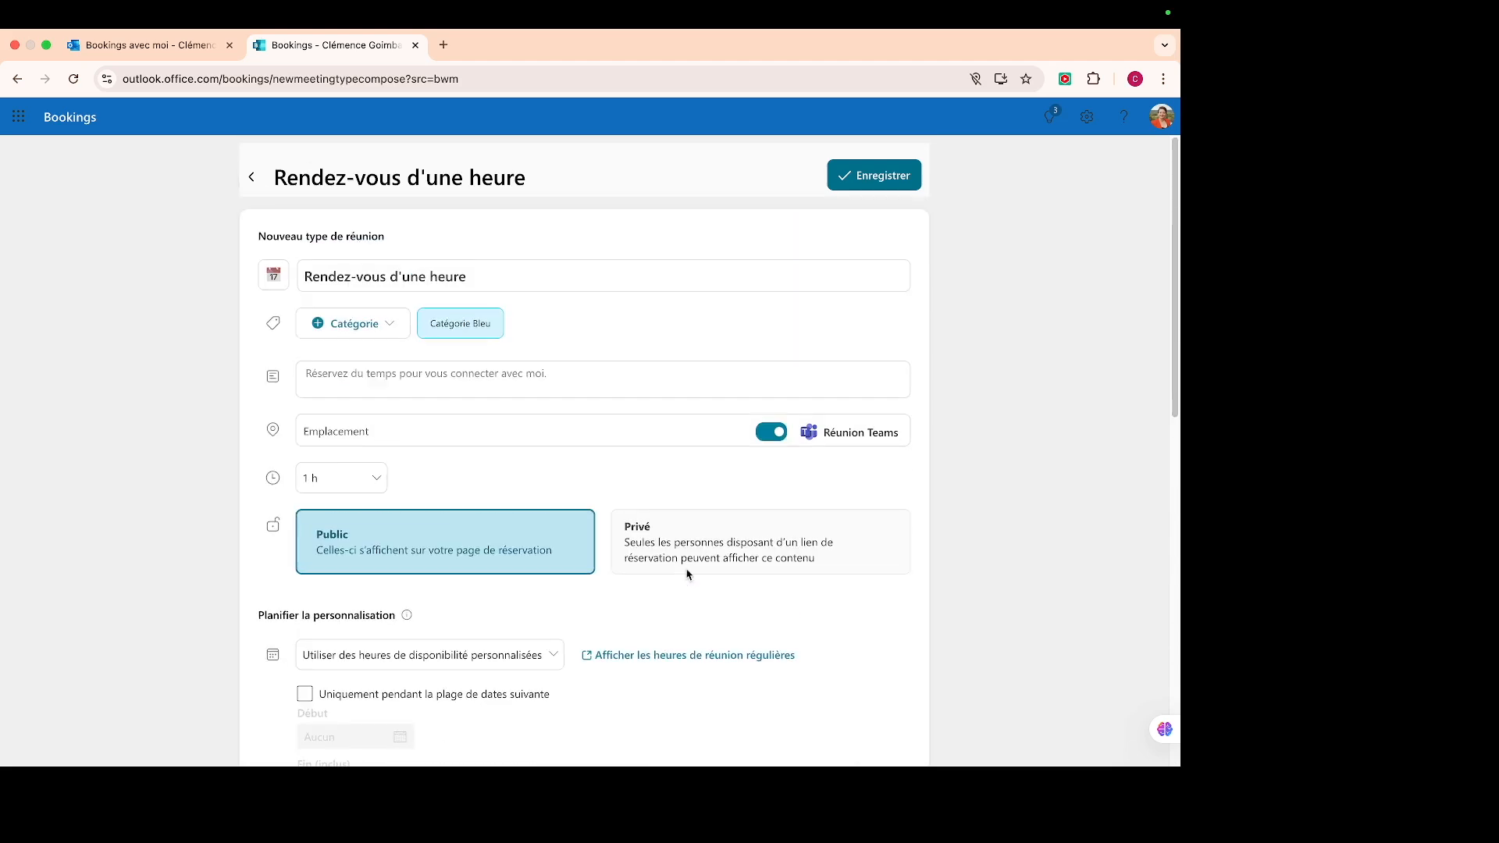
click(859, 187)
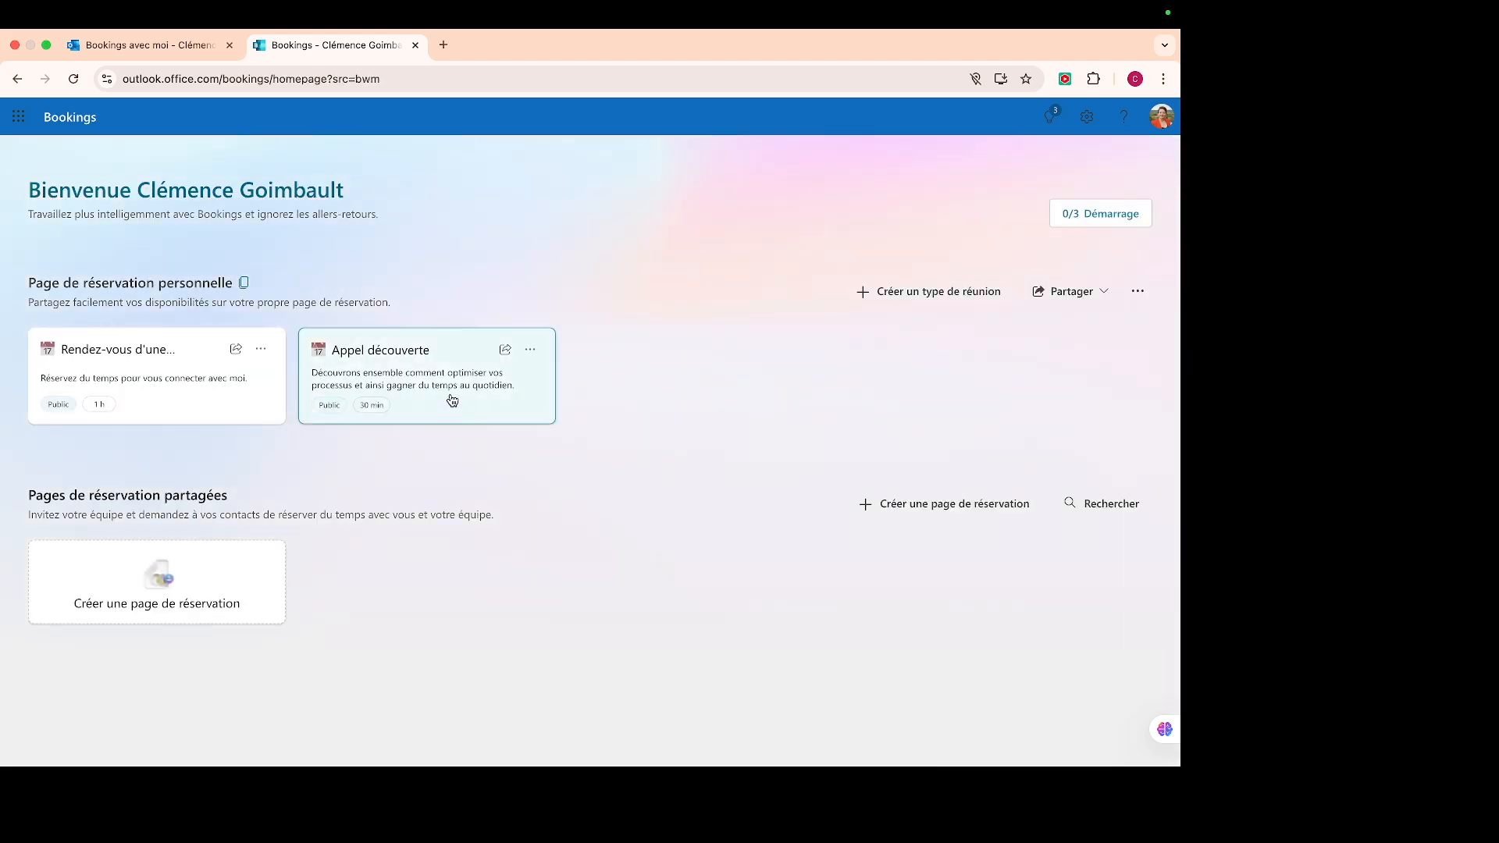
Copy the sharing link of the Appel découverte meeting type and open it in a new browser tab
click(529, 348)
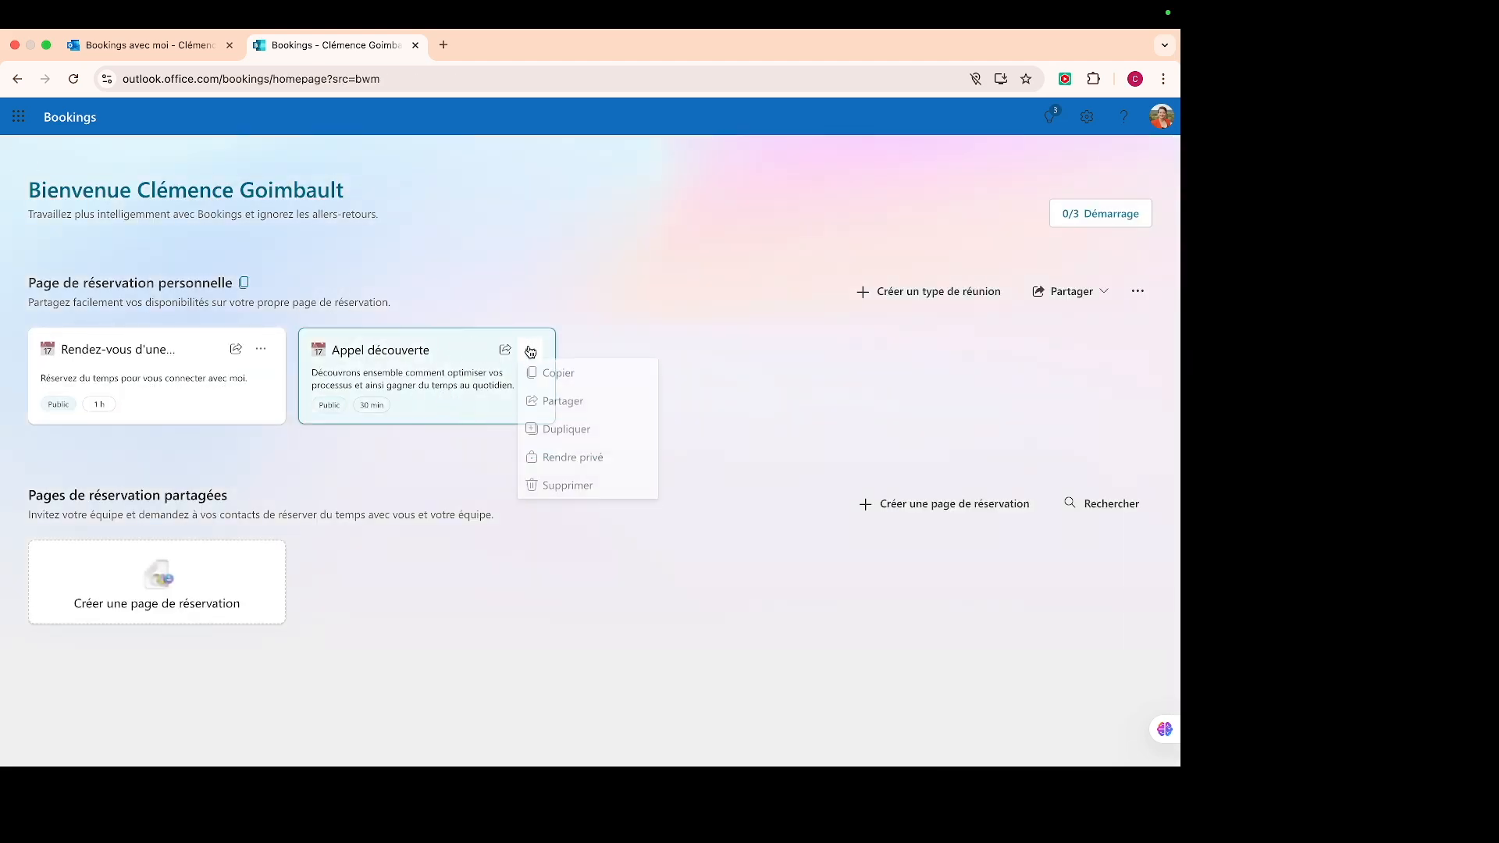
click(548, 404)
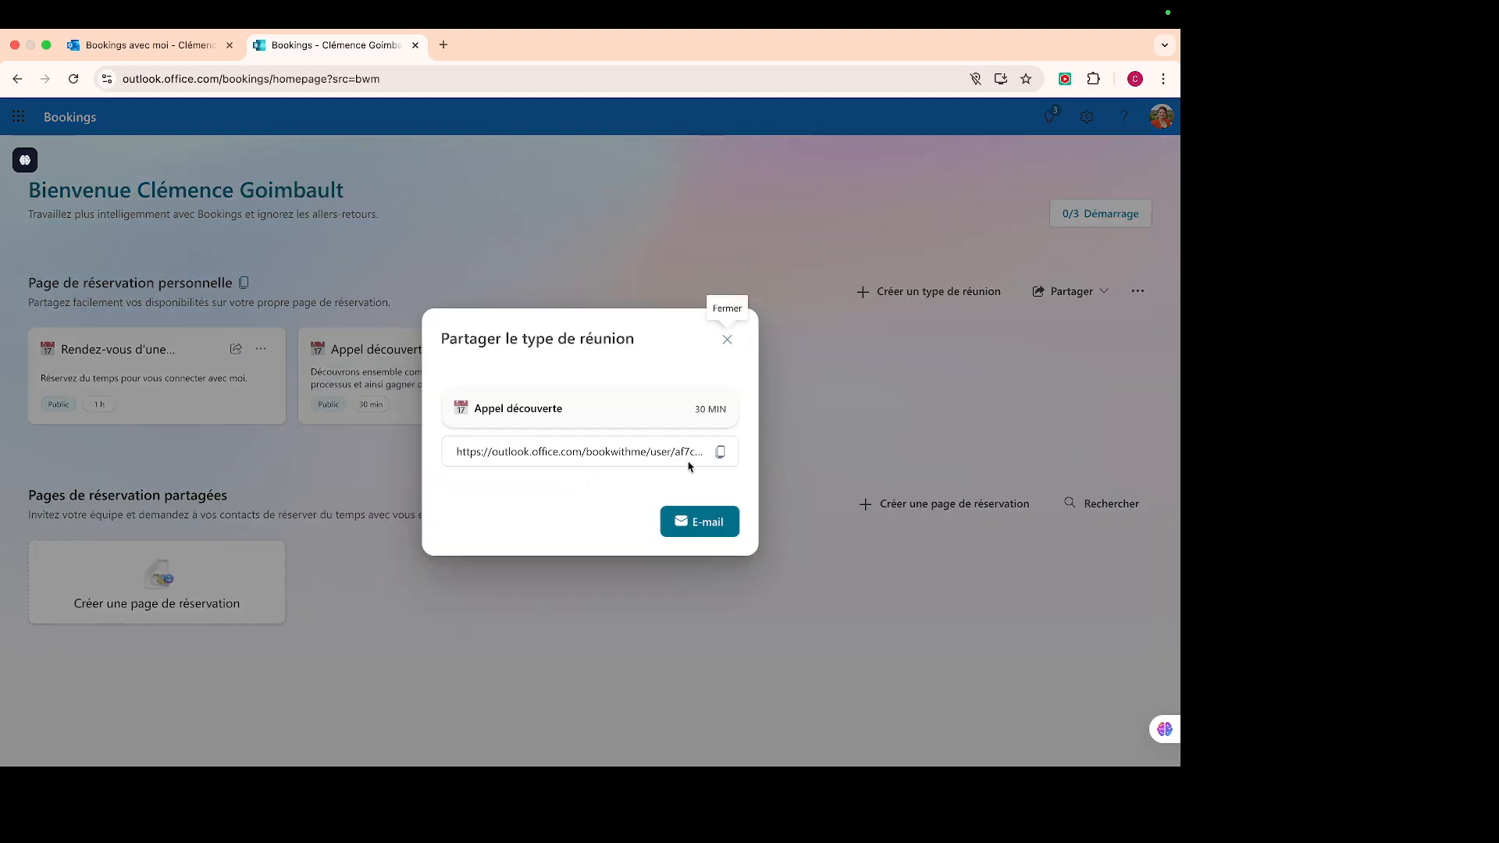
click(719, 452)
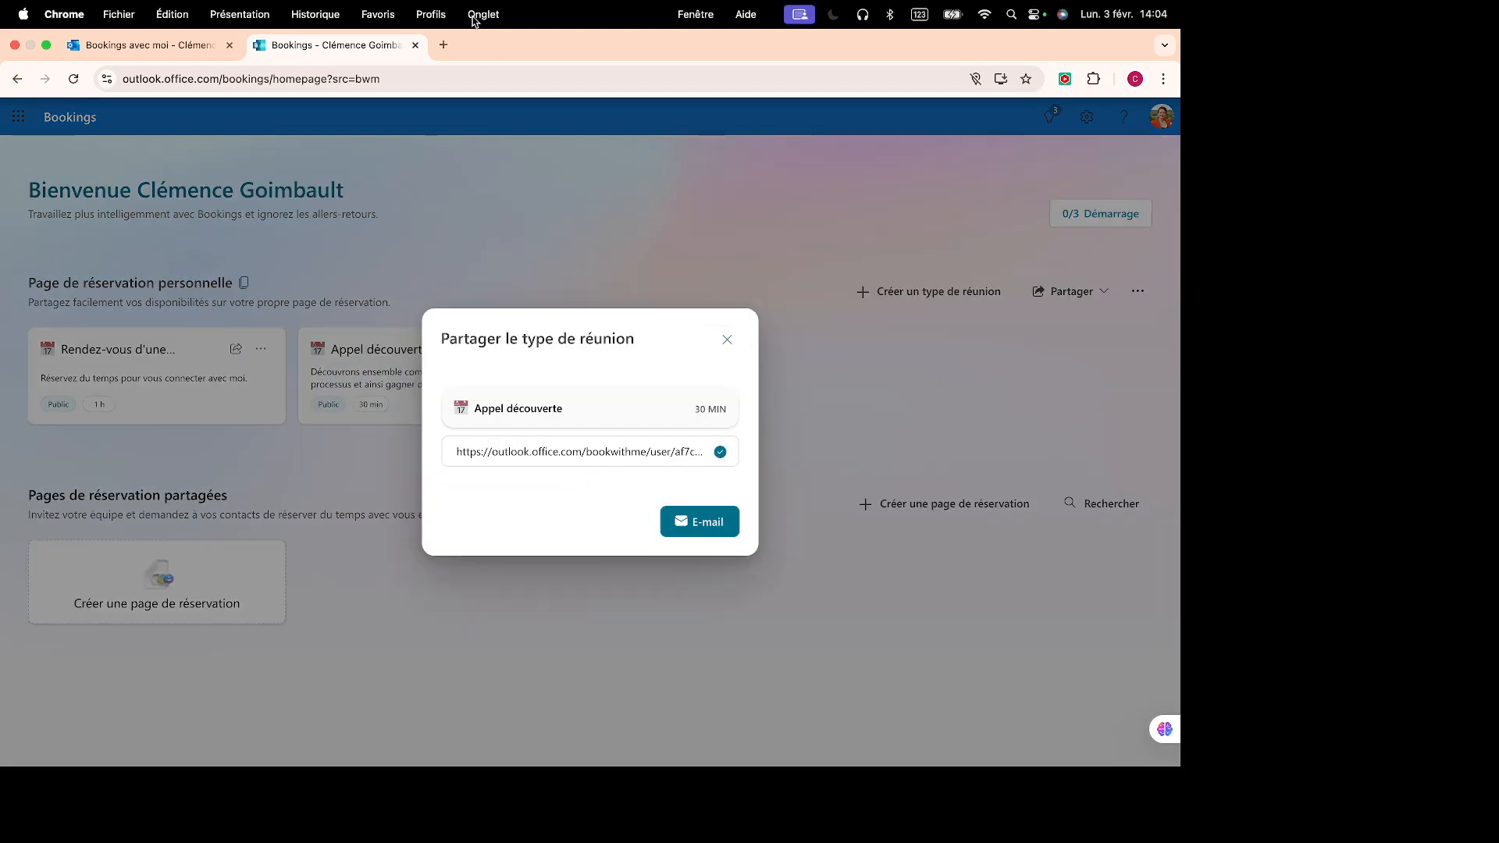
click(443, 44)
key(super+v)
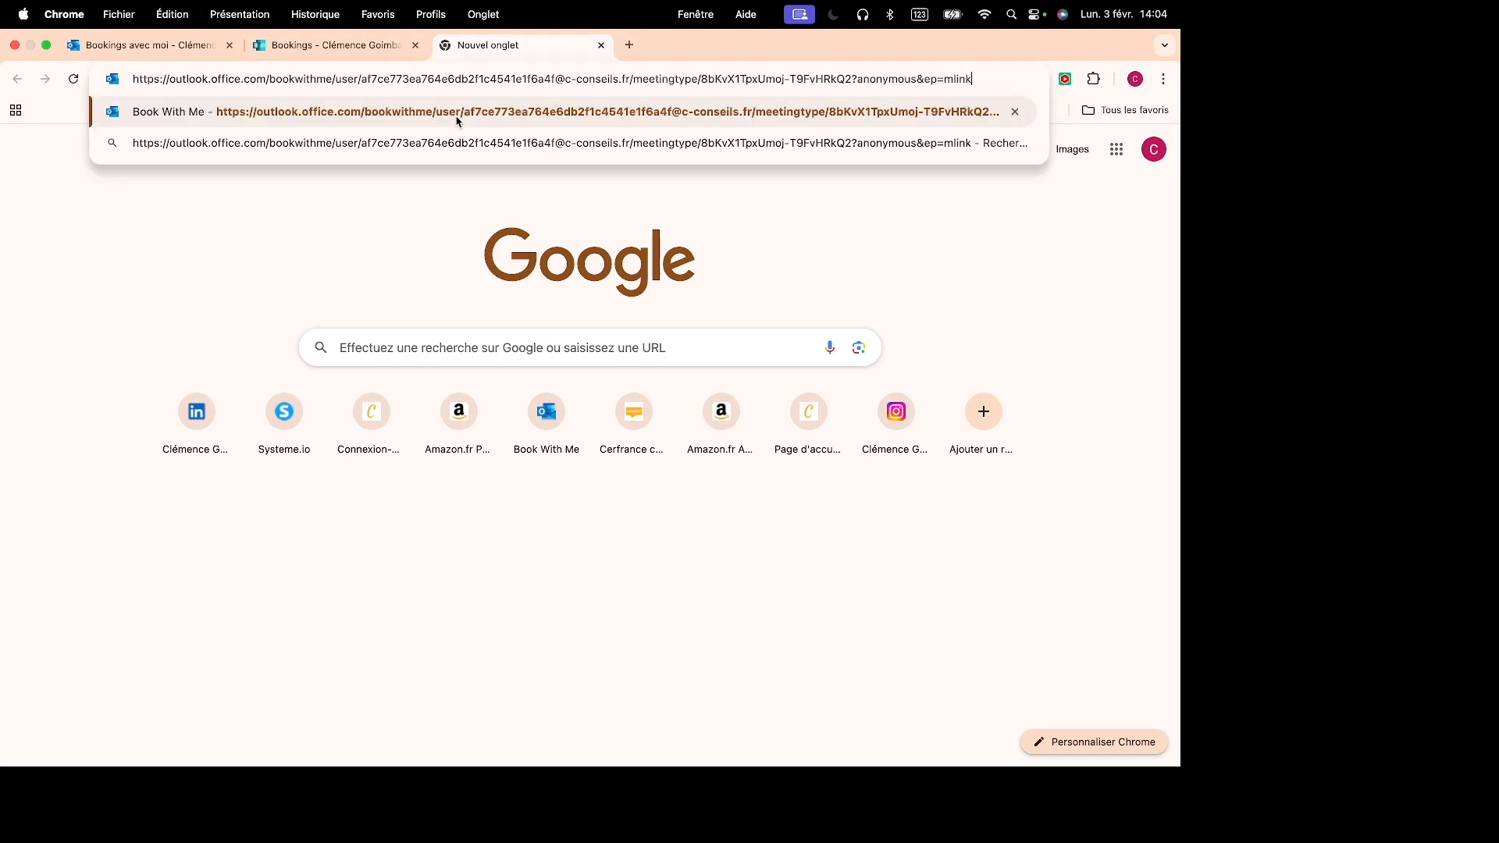
key(Return)
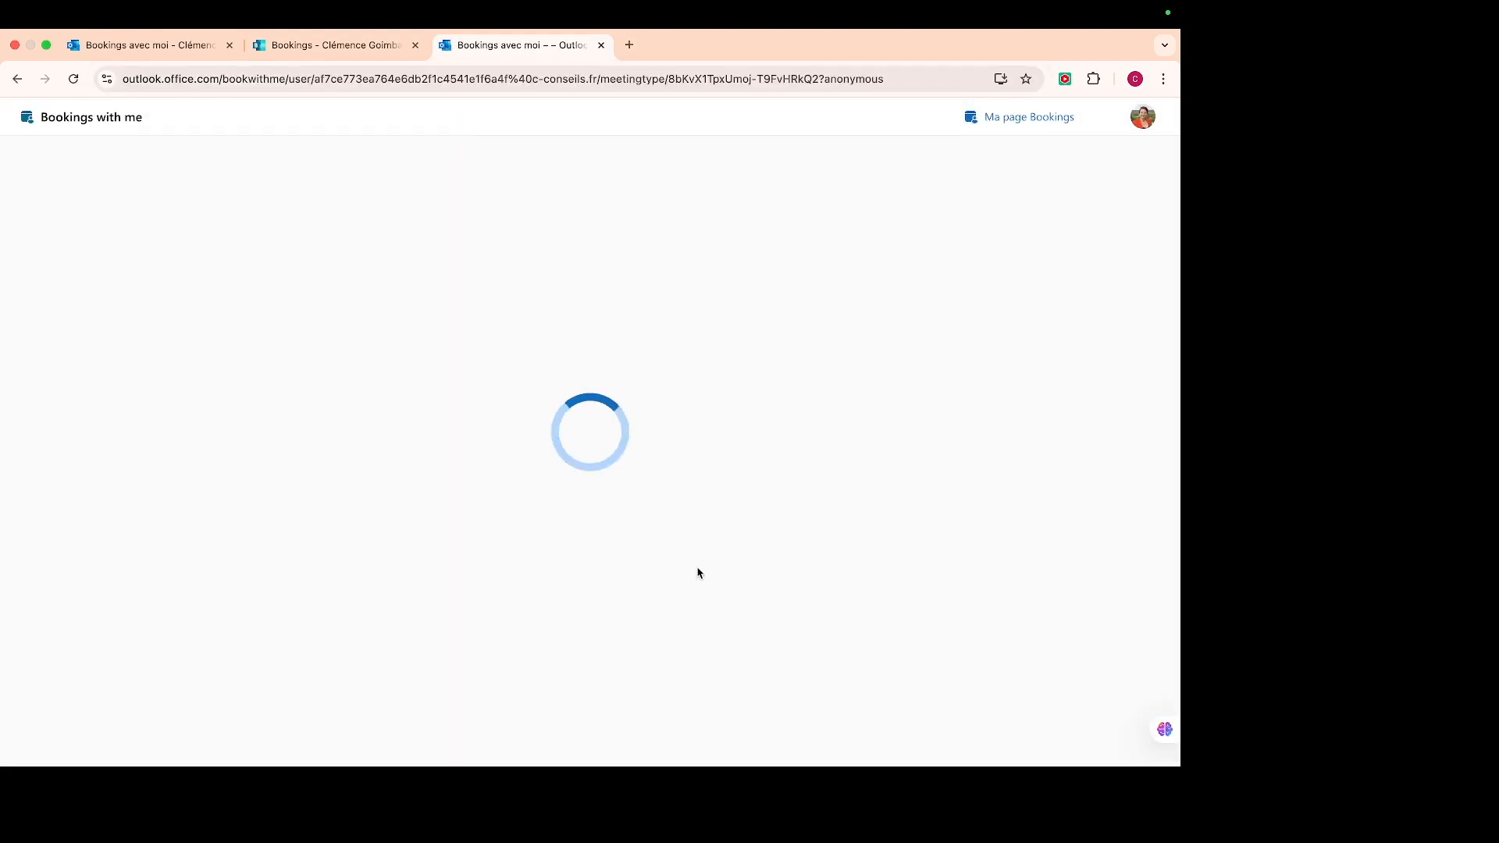
Check the available times on the Appel découverte booking page, and close its sharing dialog in Bookings
scroll(712, 532, down, 4)
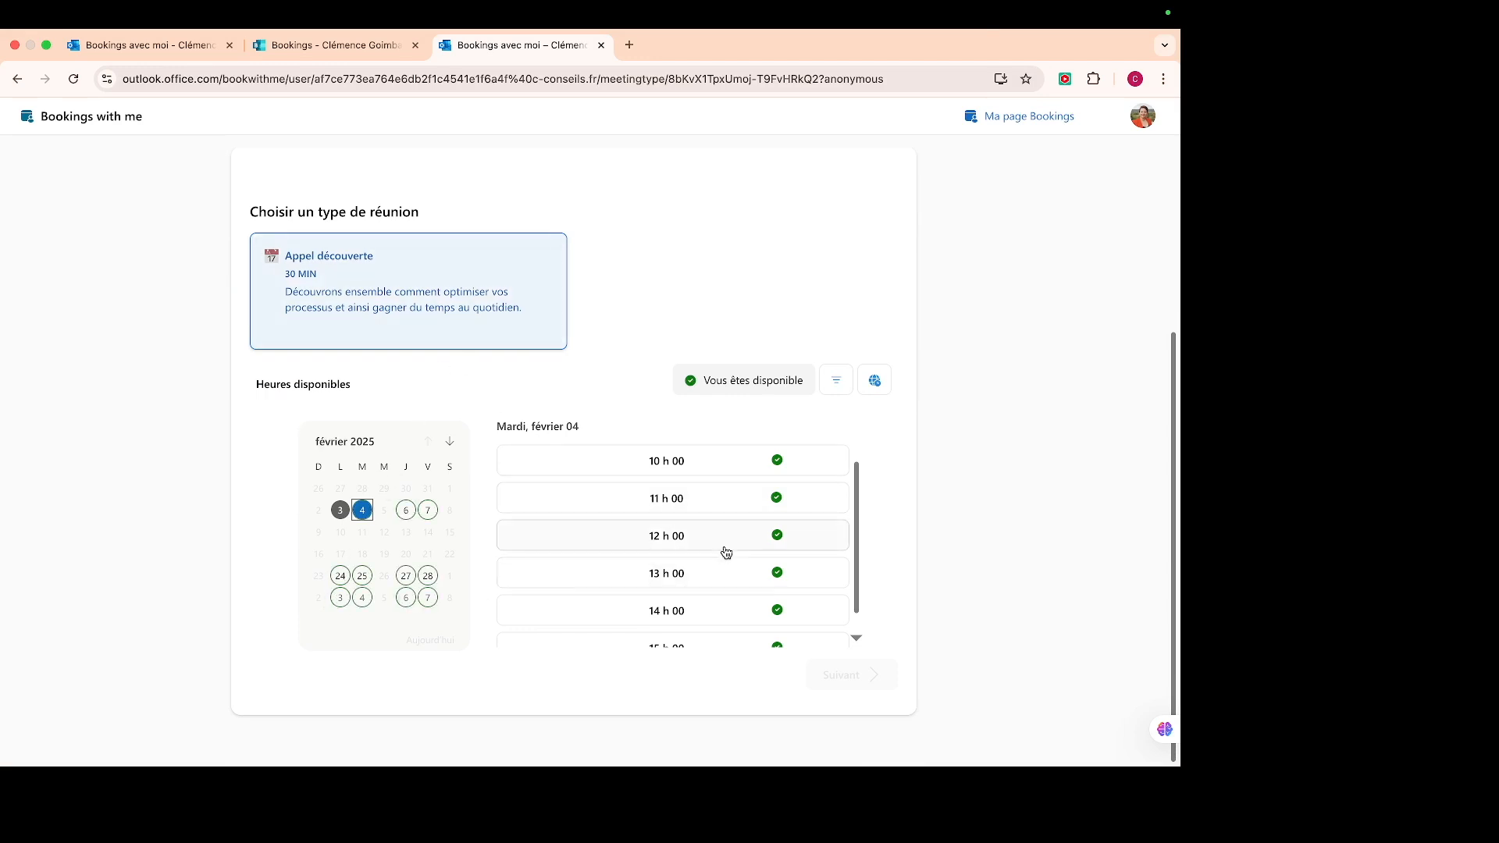
scroll(723, 552, up, 3)
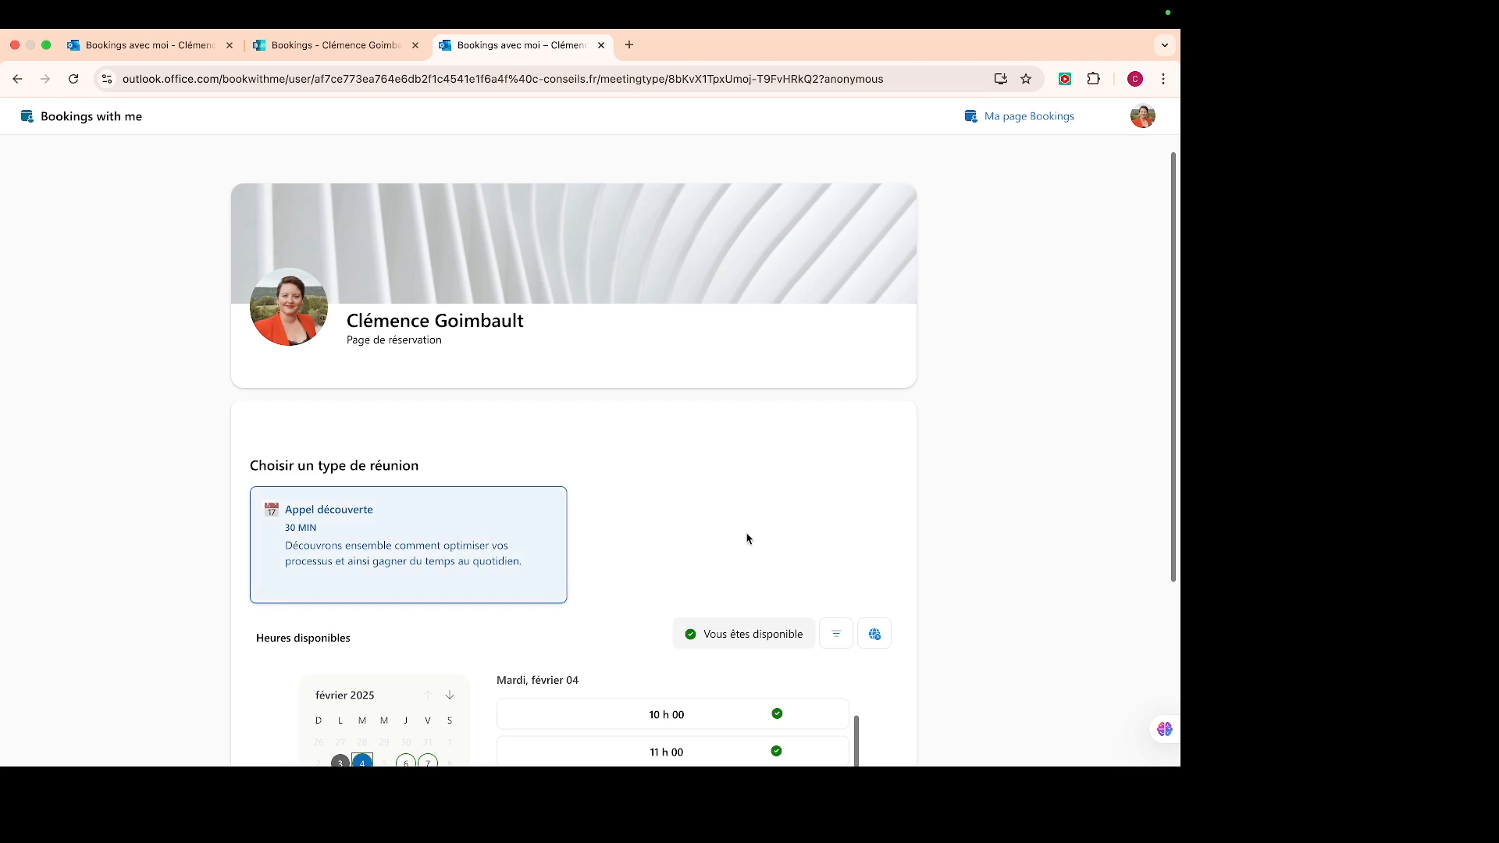
click(394, 45)
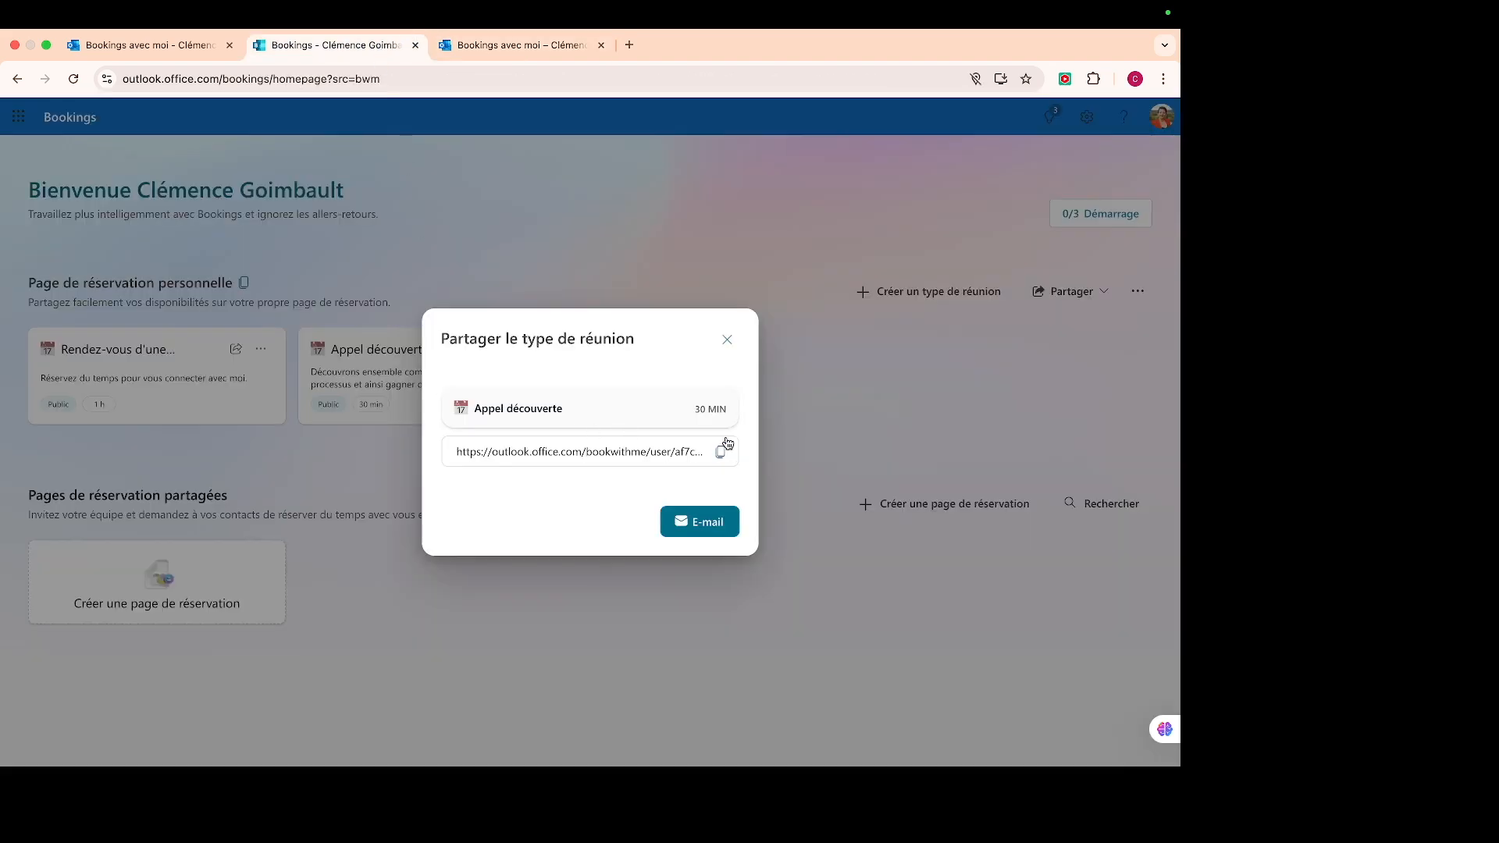
click(728, 340)
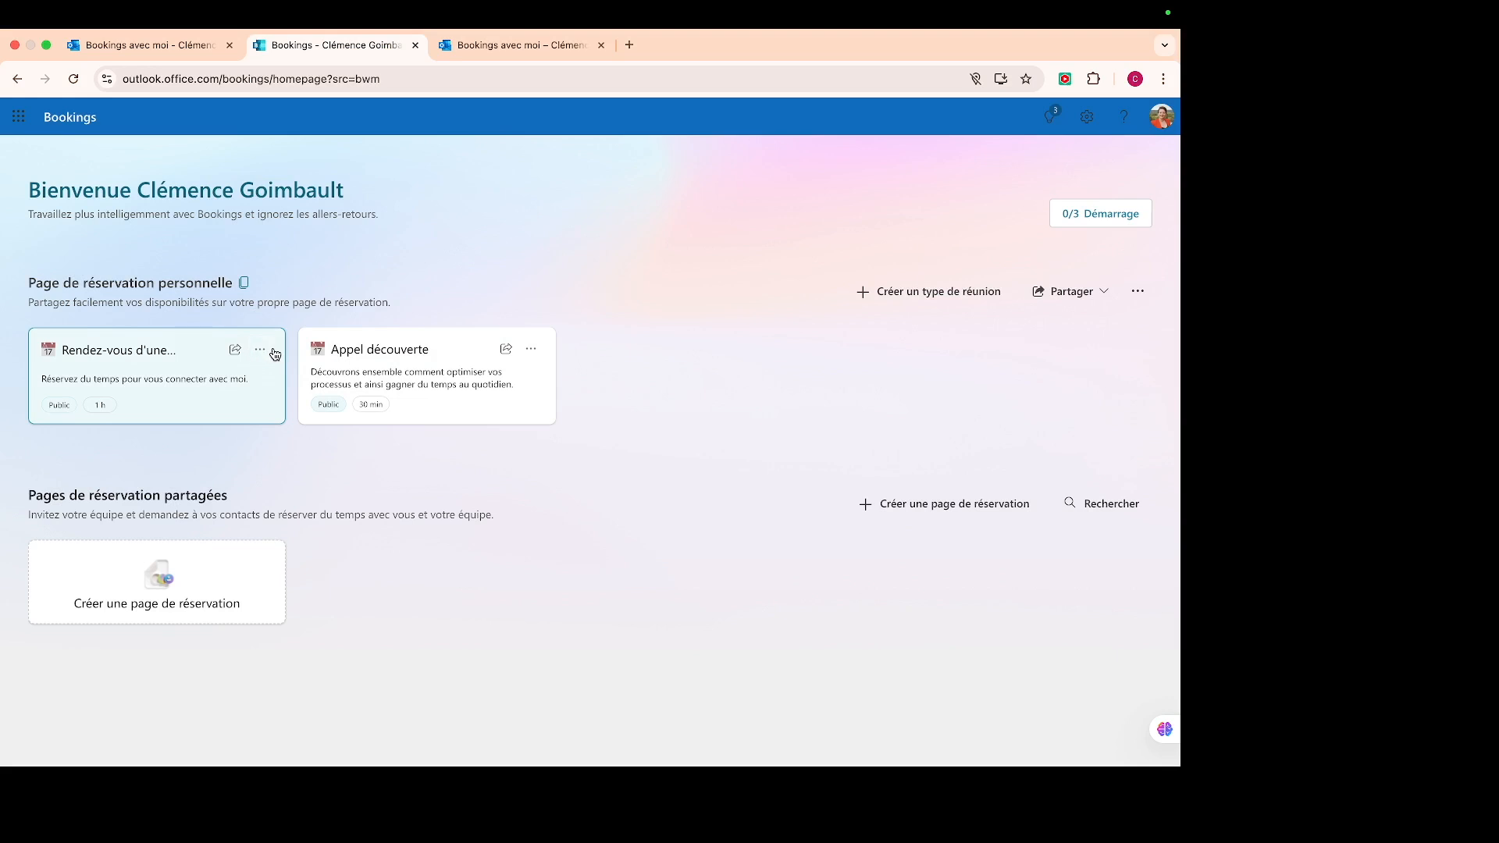
Copy the sharing link of the "Rendez-vous d'une heure" meeting type and open it in a new browser tab
click(236, 353)
click(720, 451)
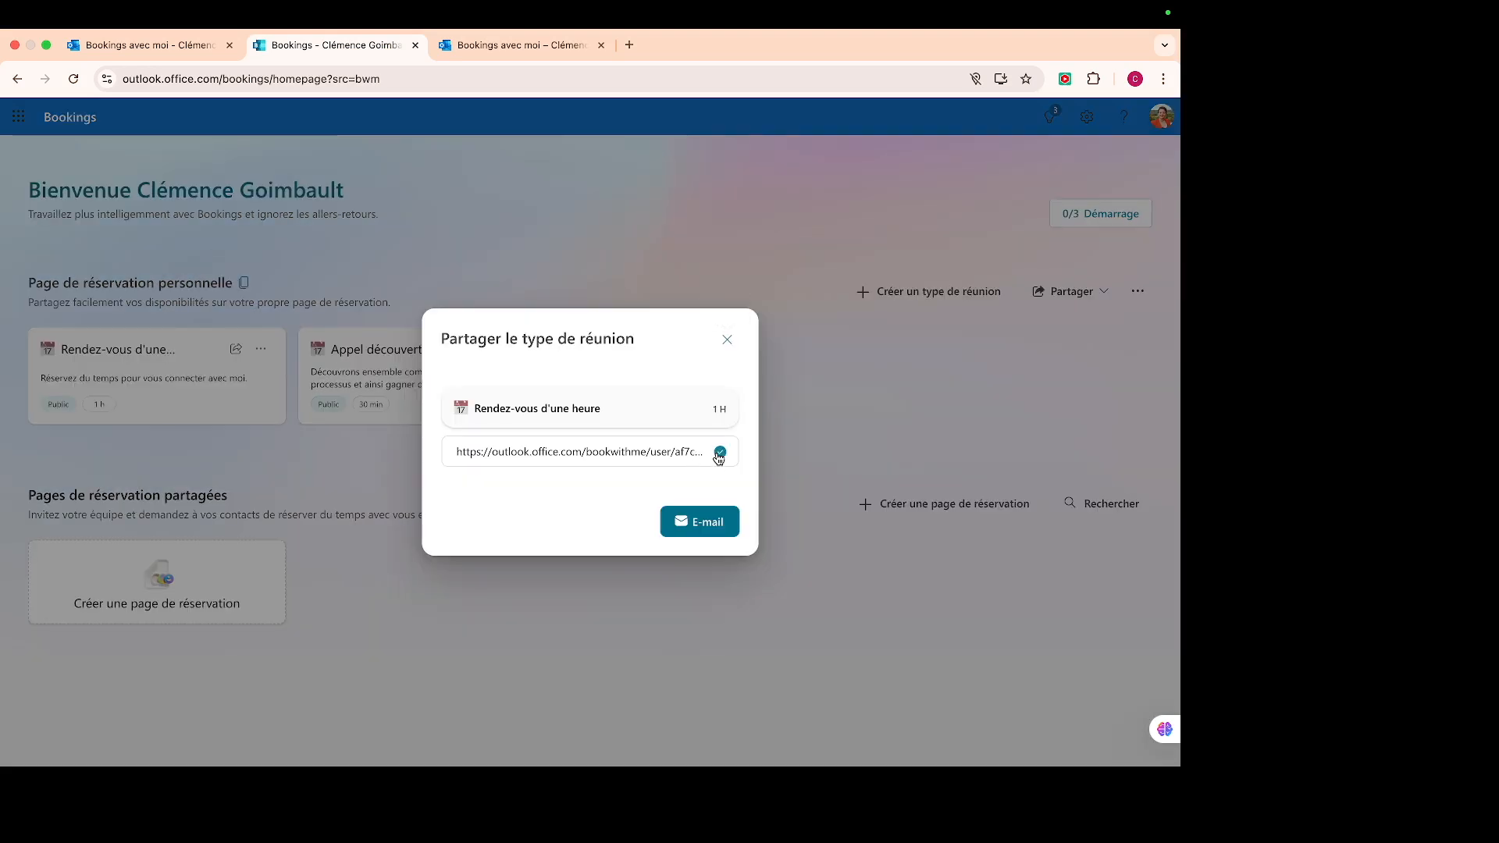
click(630, 44)
key(super+v)
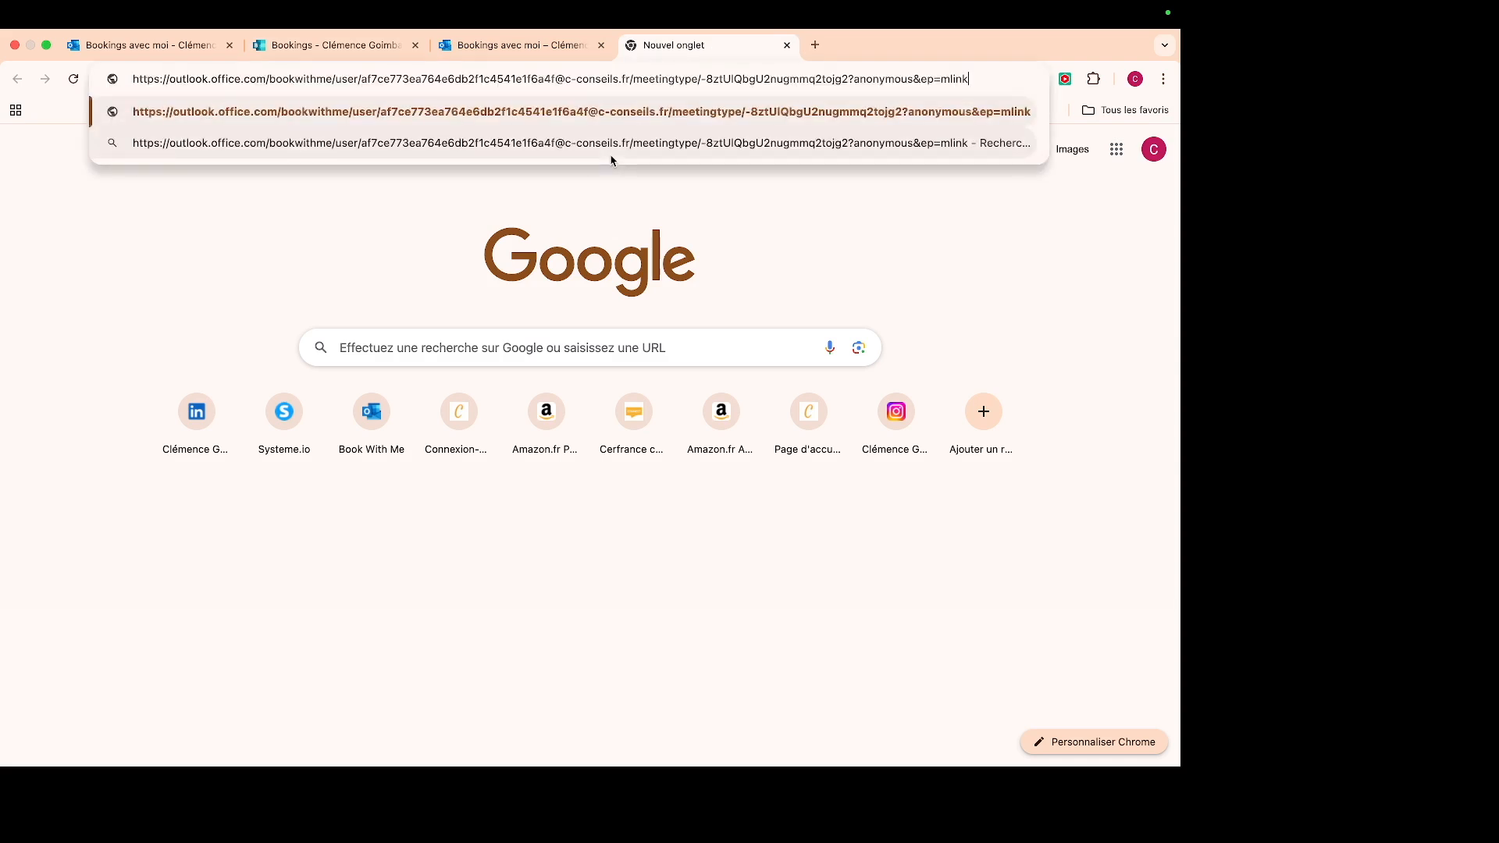
key(Return)
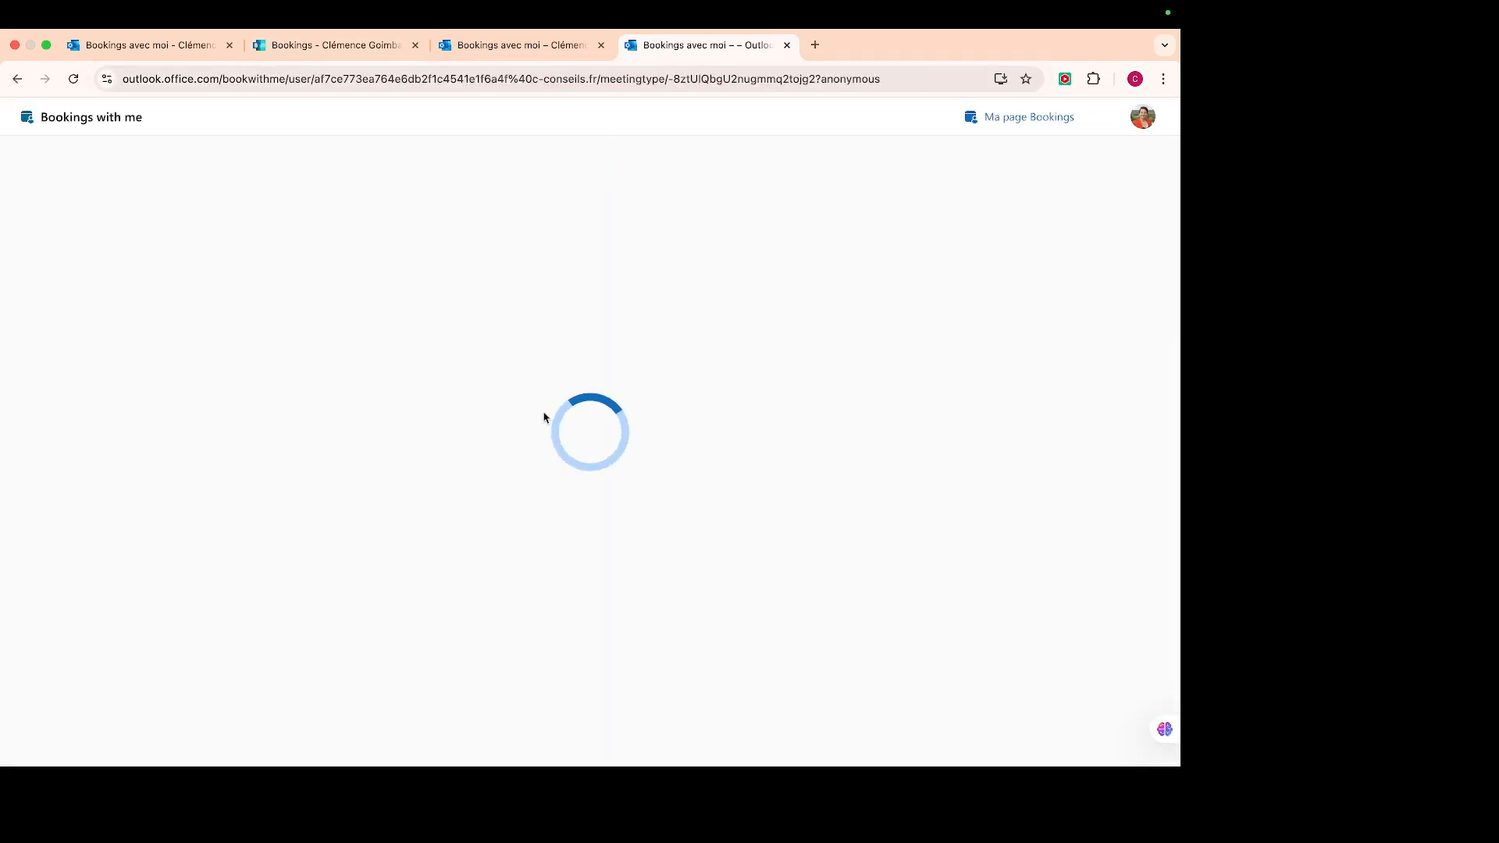
Check the available dates and times on the "Rendez-vous d'une heure" booking page, and close that page and the sharing dialog
click(501, 344)
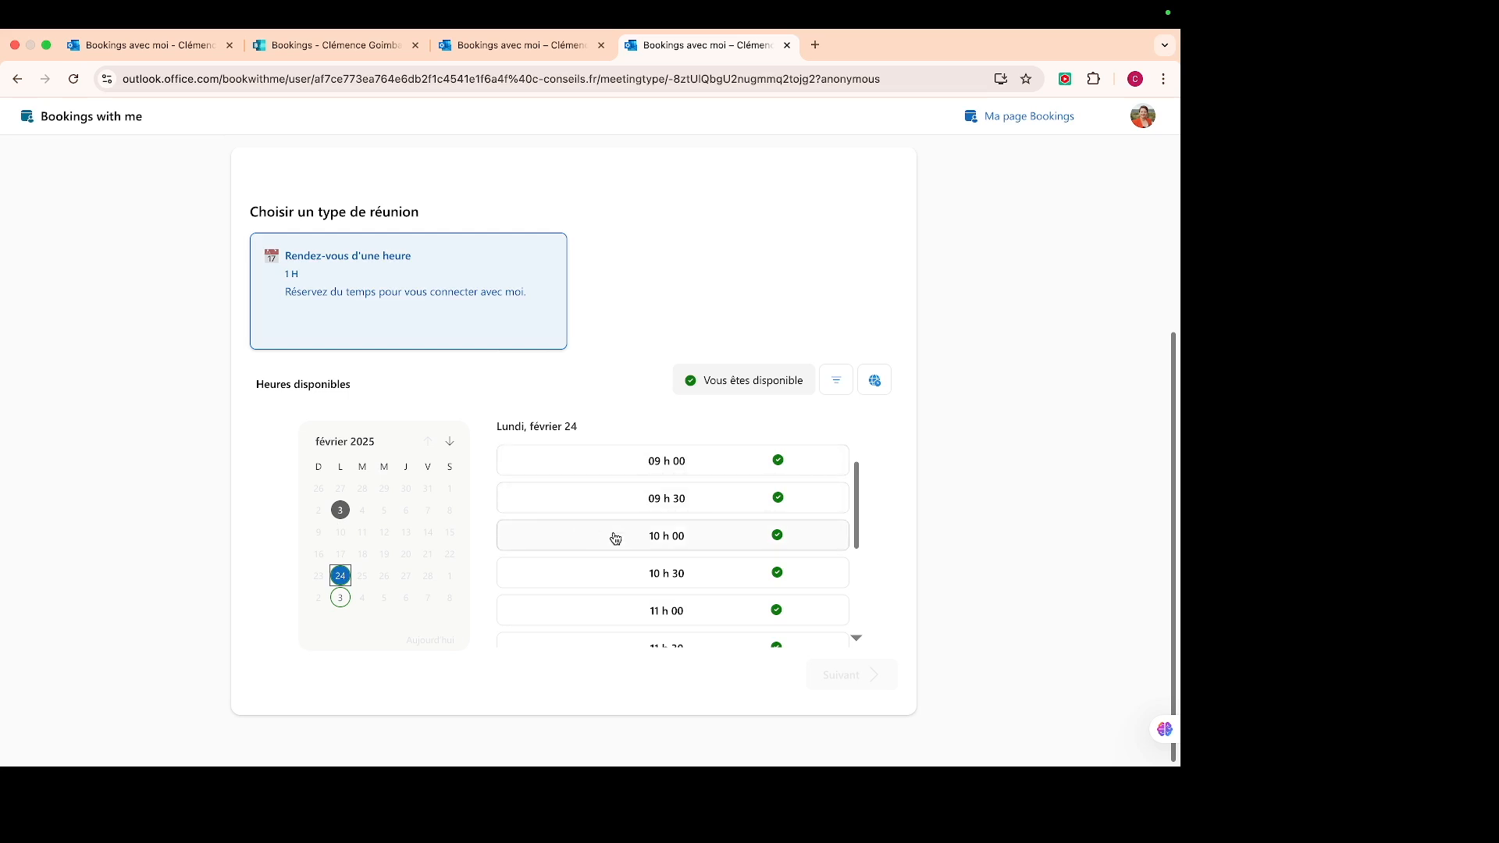
scroll(615, 539, down, 1)
scroll(406, 553, up, 3)
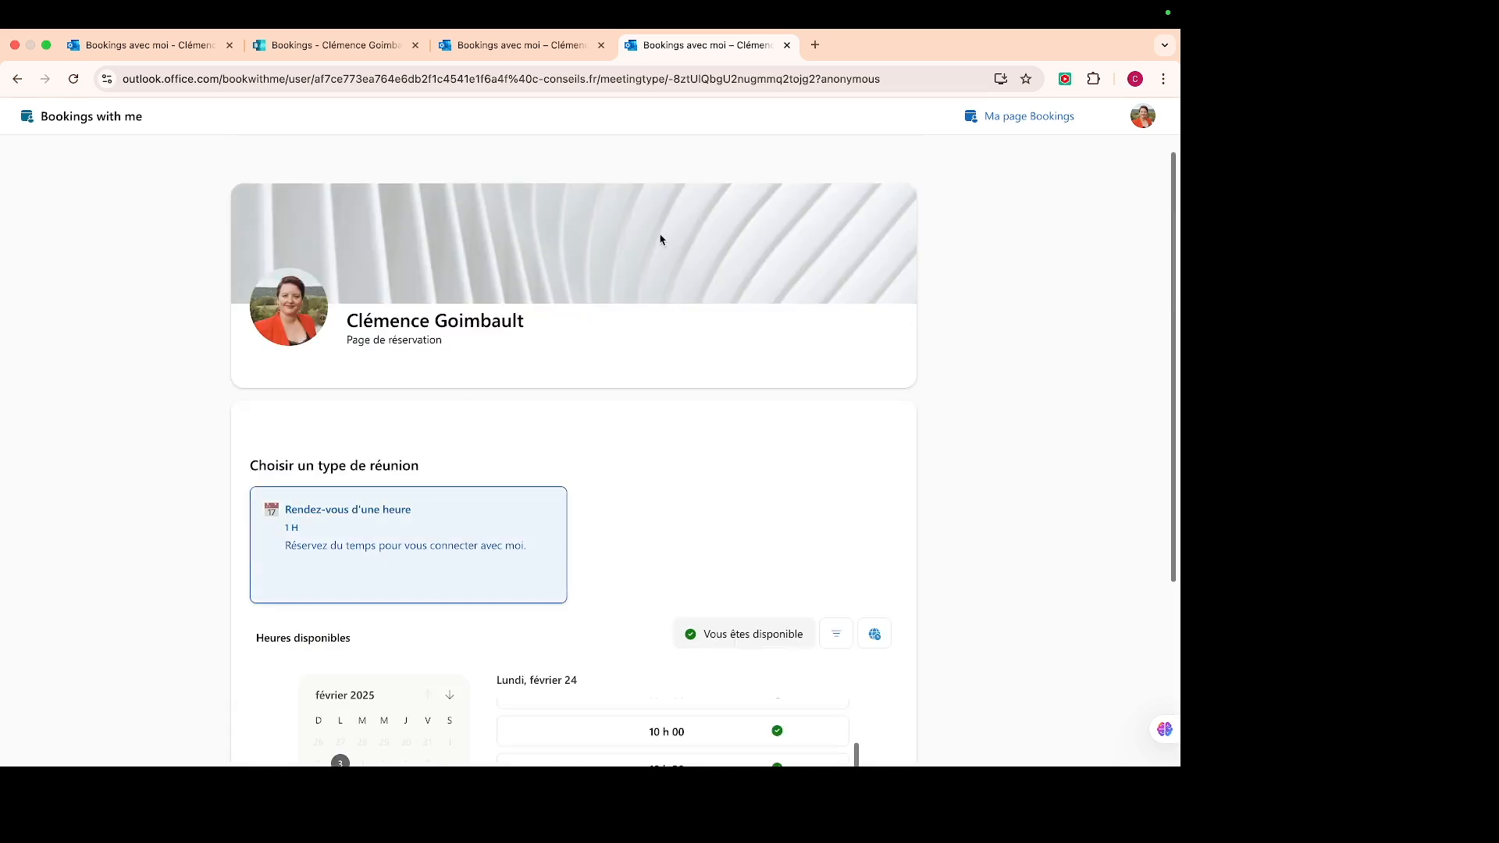
click(787, 45)
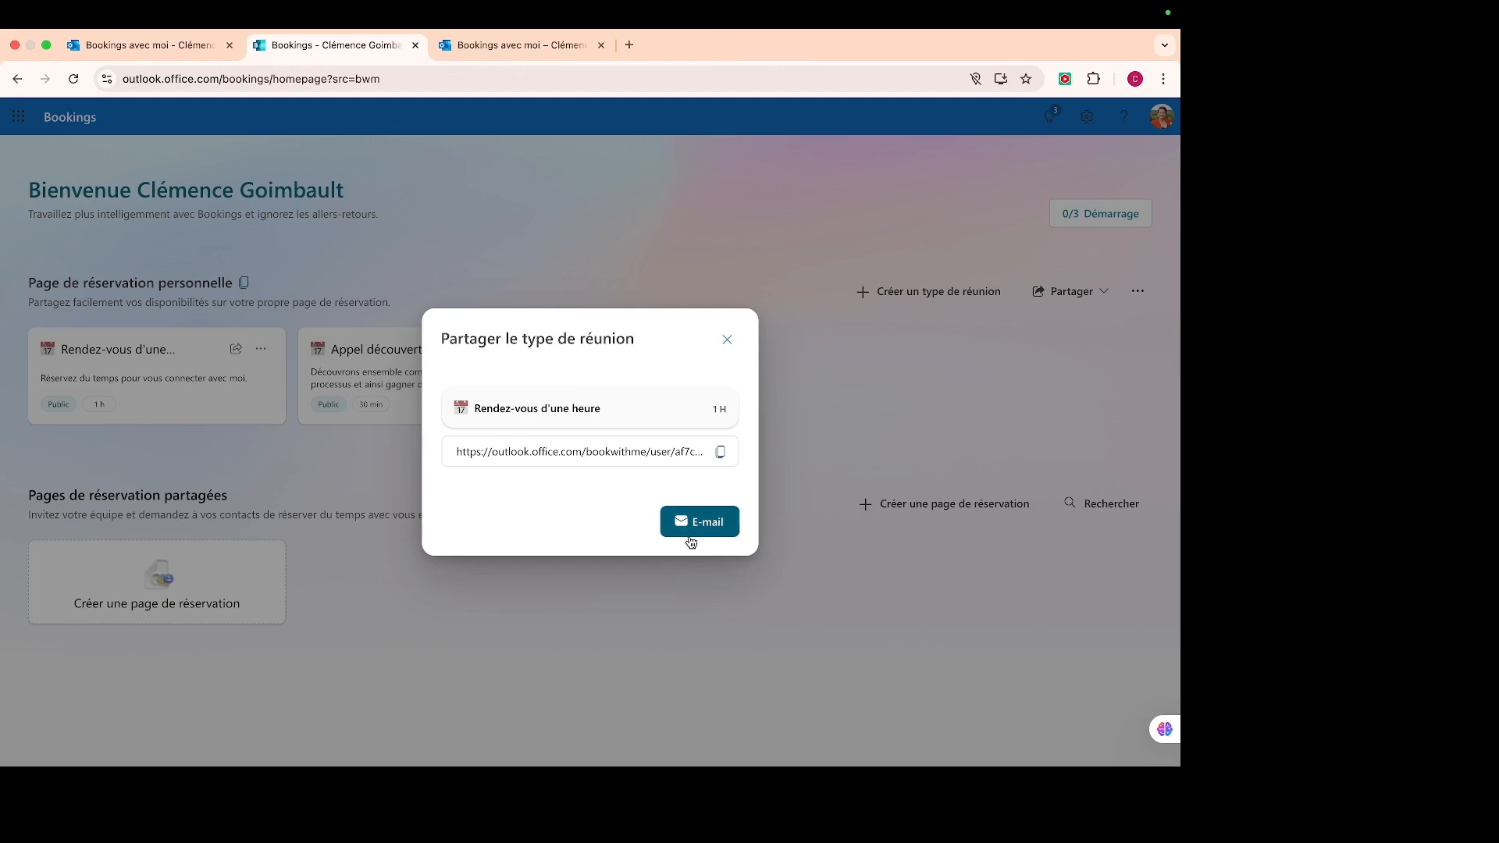
click(726, 340)
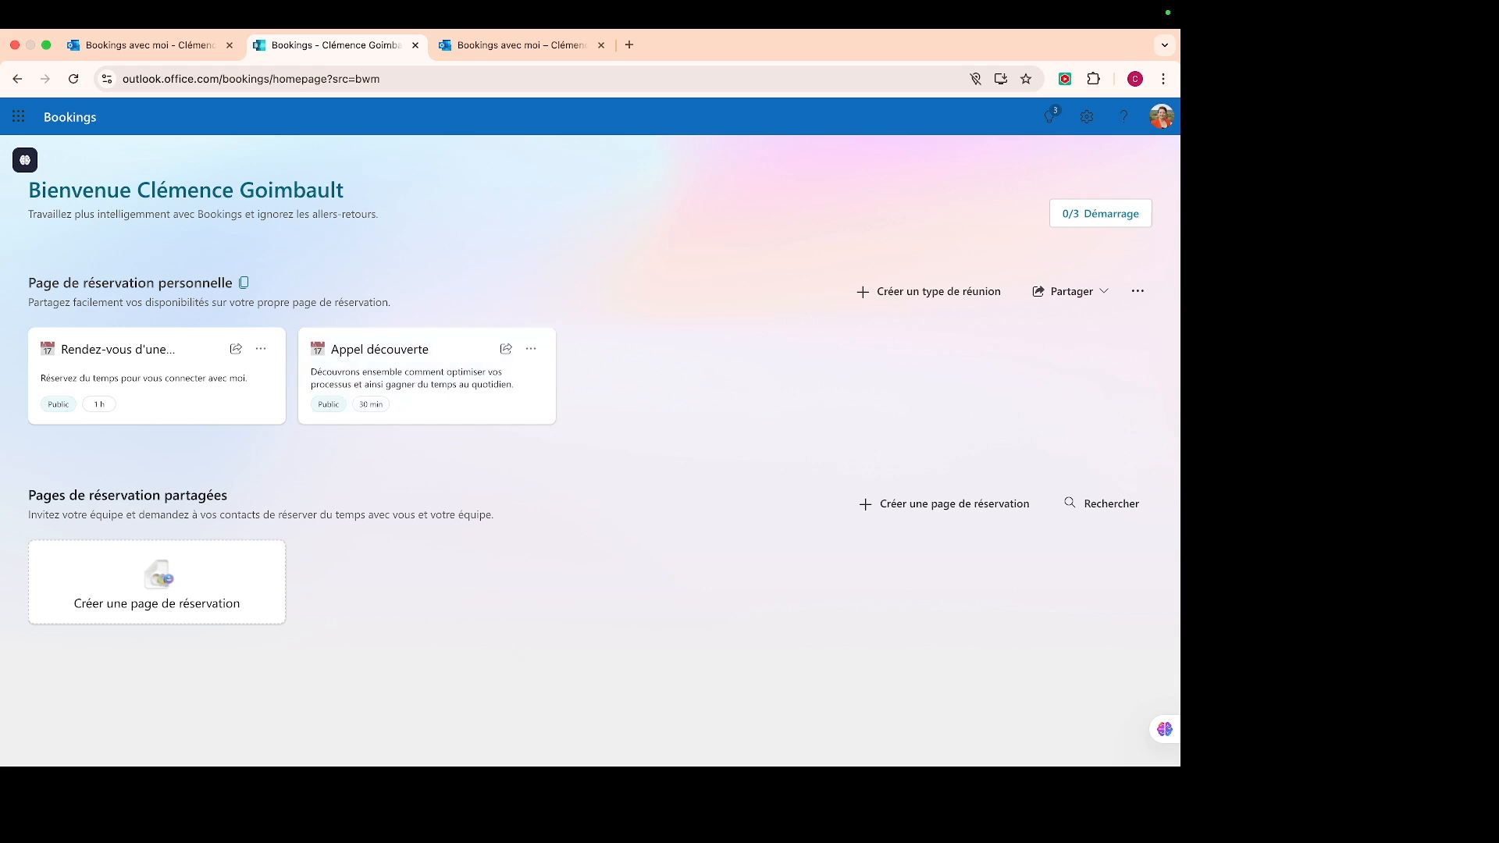
click(18, 116)
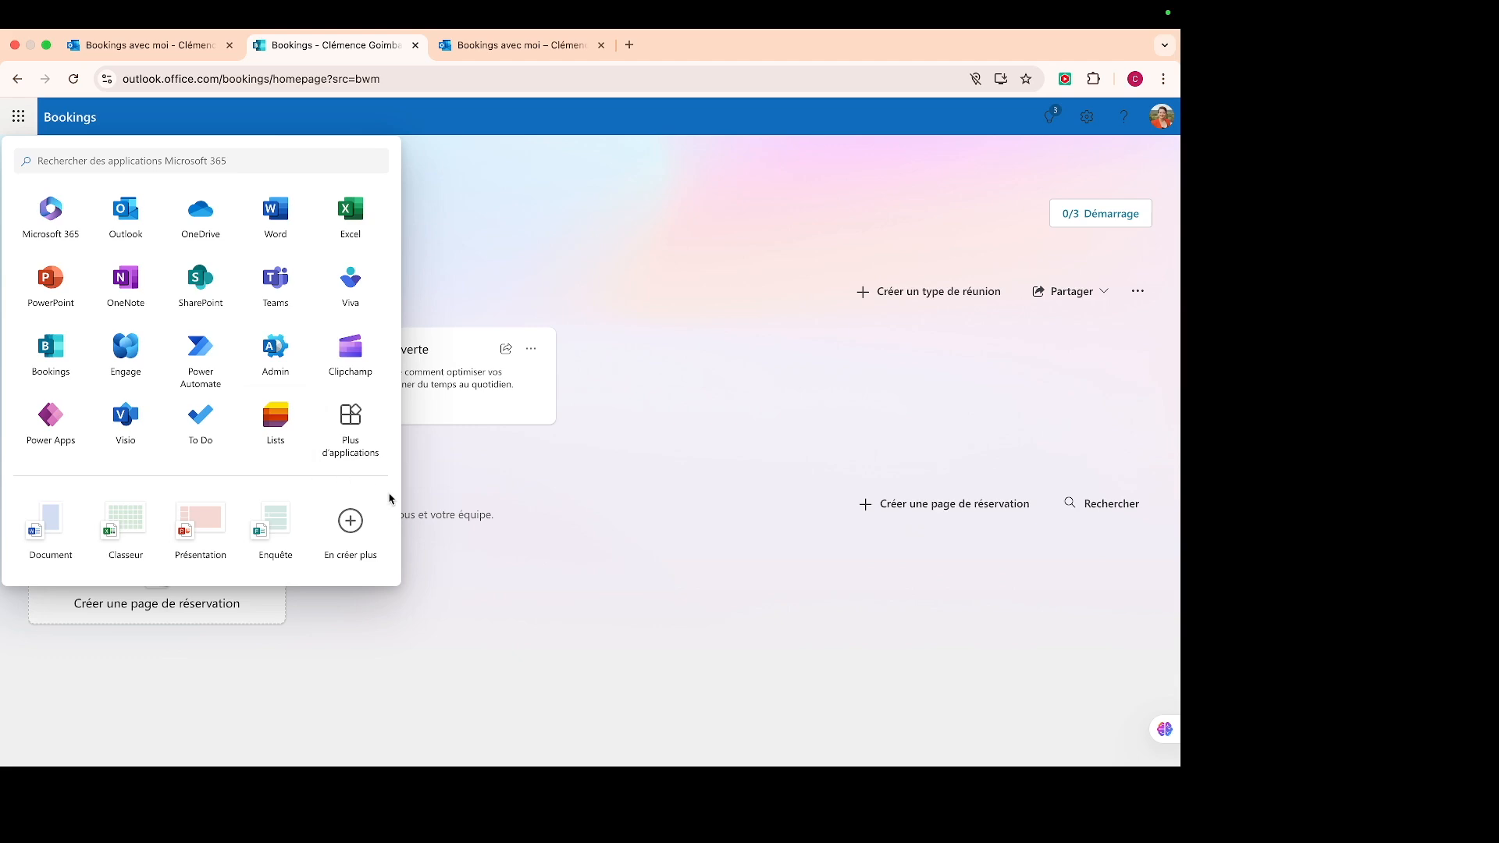
click(738, 572)
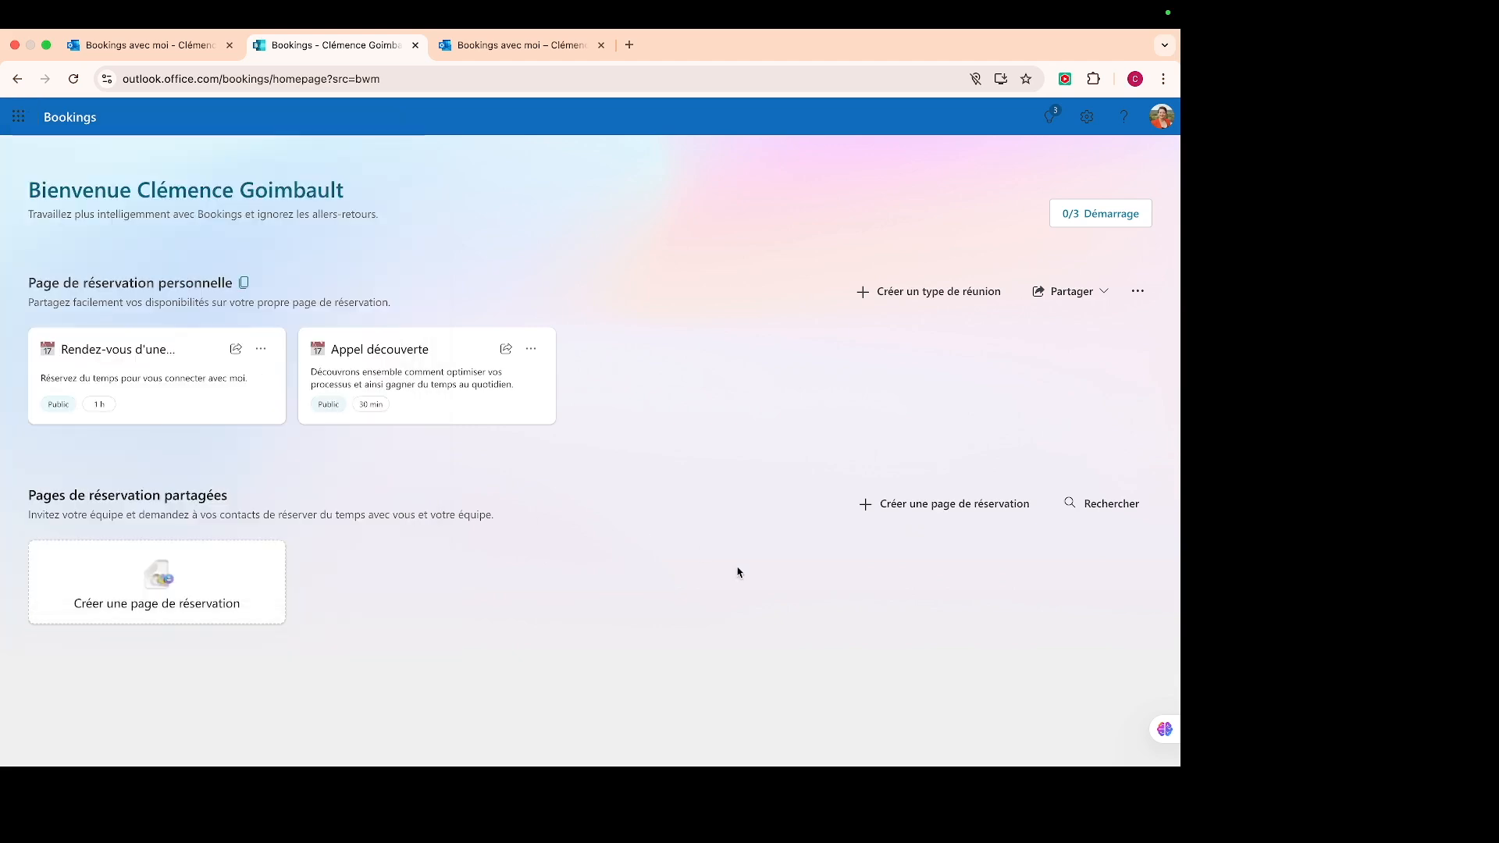